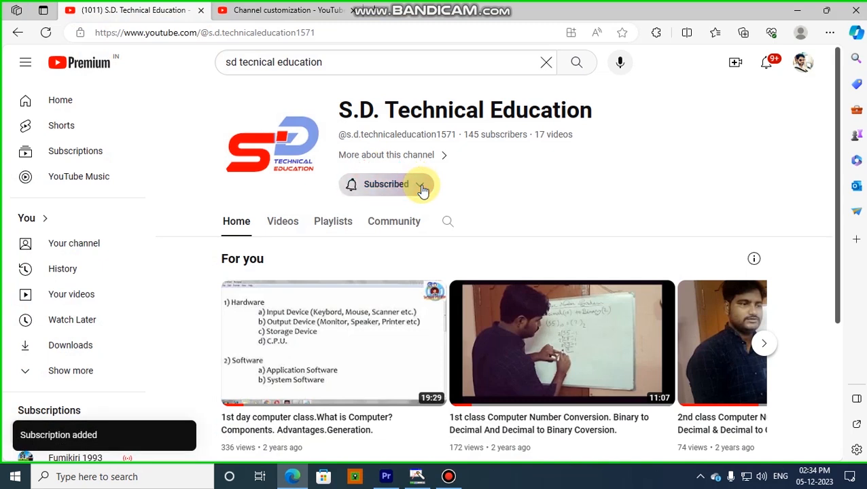
# Set the notification preference for the subscribed S.D. Technical Education channel to All.
pyautogui.click(400, 190)
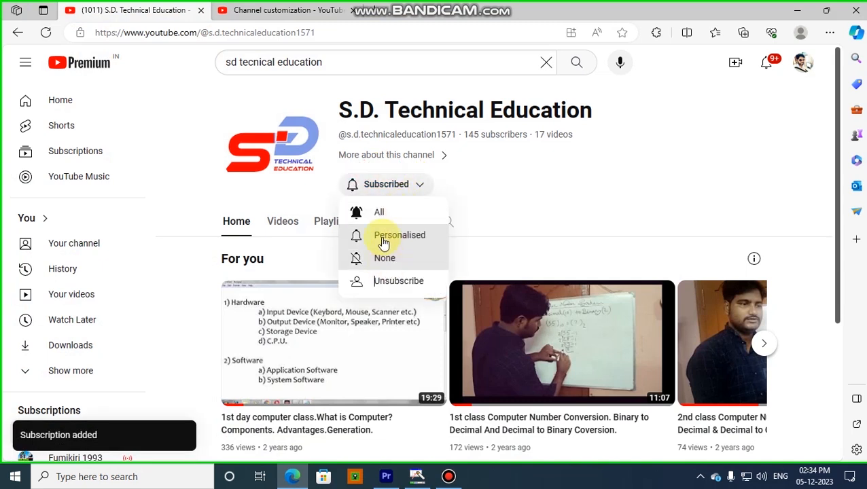
pyautogui.click(380, 214)
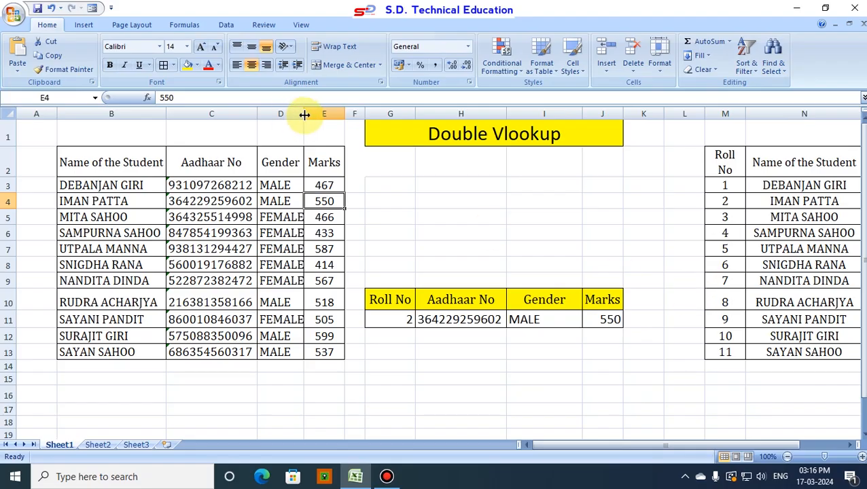
# Widen the Gender column slightly and highlight the student details table in B2:E13.
pyautogui.moveTo(303, 114); pyautogui.dragTo(307, 115)
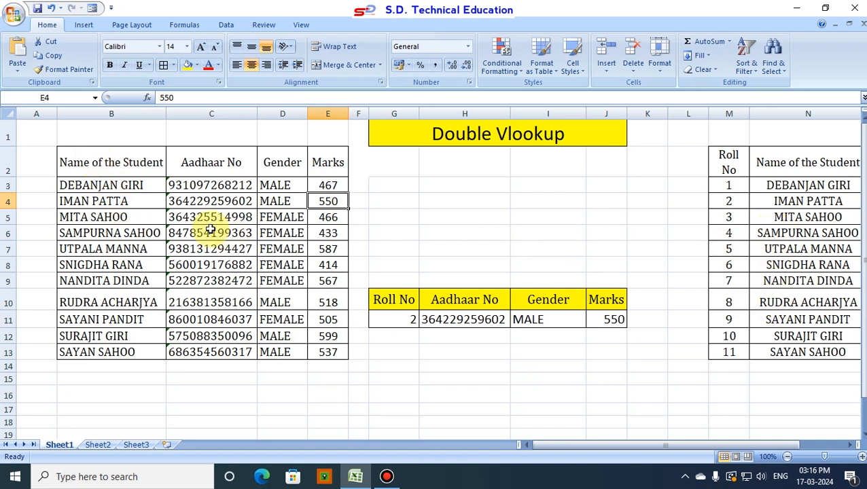
pyautogui.moveTo(100, 166); pyautogui.dragTo(329, 354)
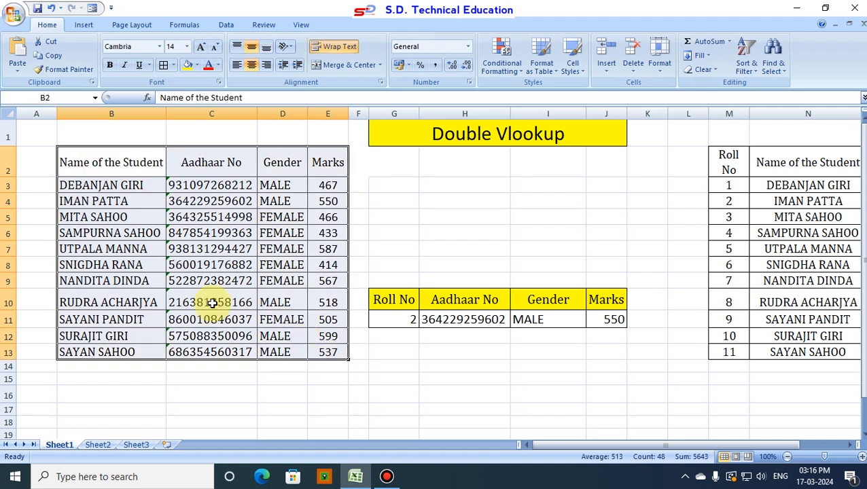
pyautogui.click(73, 188)
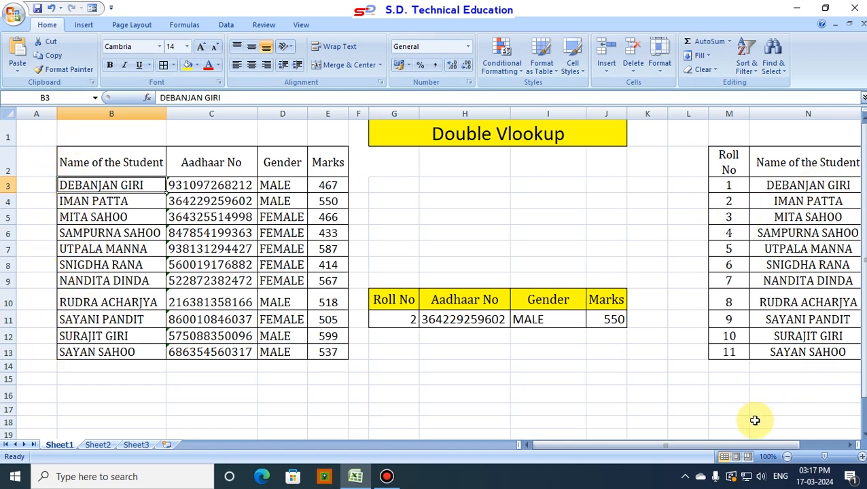
# Set the roll number in G11 of the lookup table to 1.
pyautogui.click(850, 446)
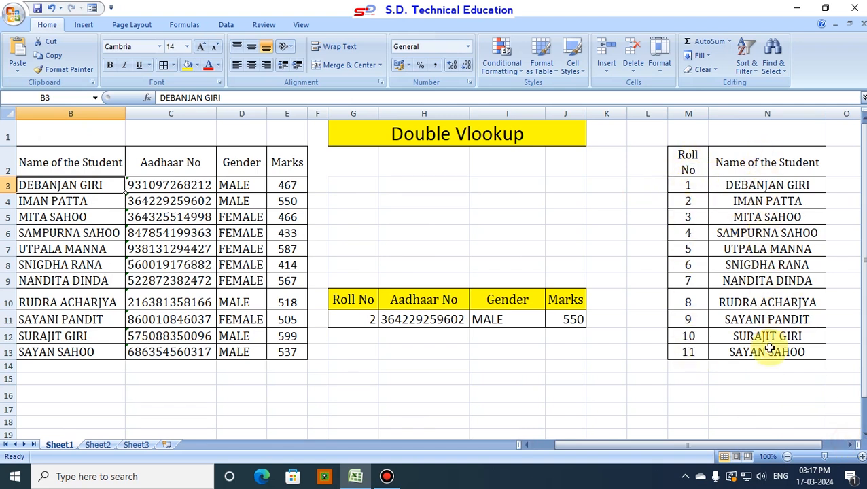
pyautogui.click(355, 318)
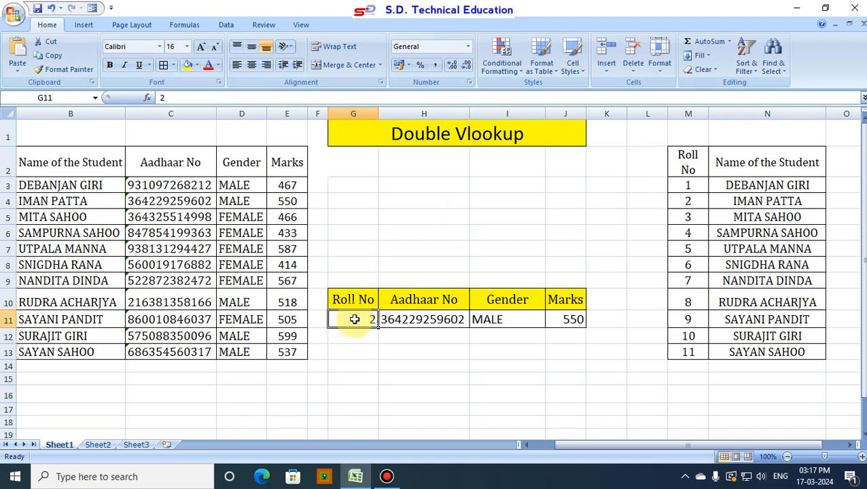
pyautogui.write('1')
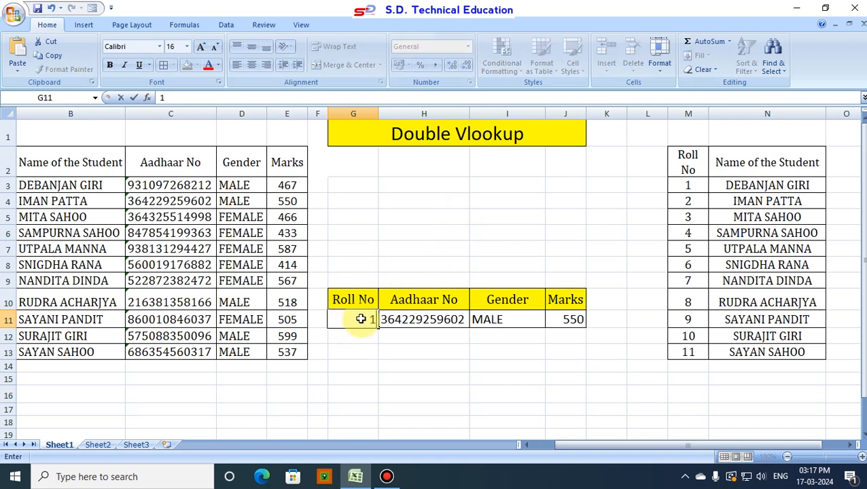
pyautogui.press('Return')
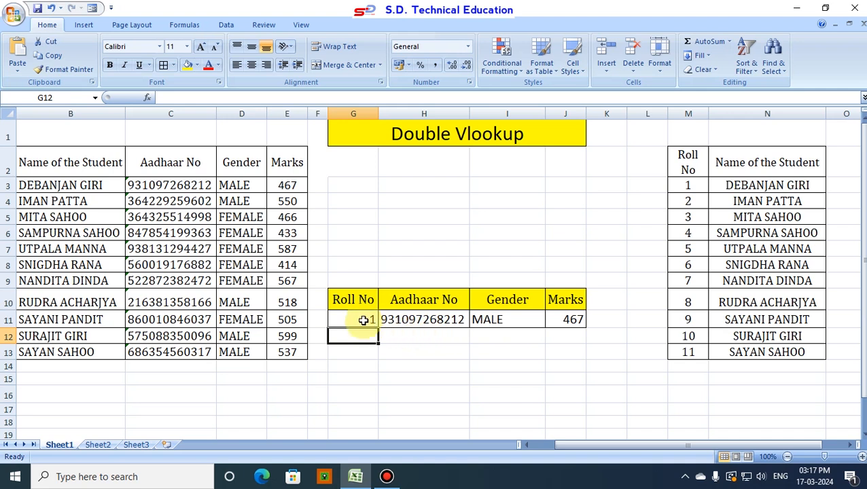
# Compare the Aadhaar number, gender and marks returned for roll number 1 with the roll number list and the student details table.
pyautogui.click(773, 187)
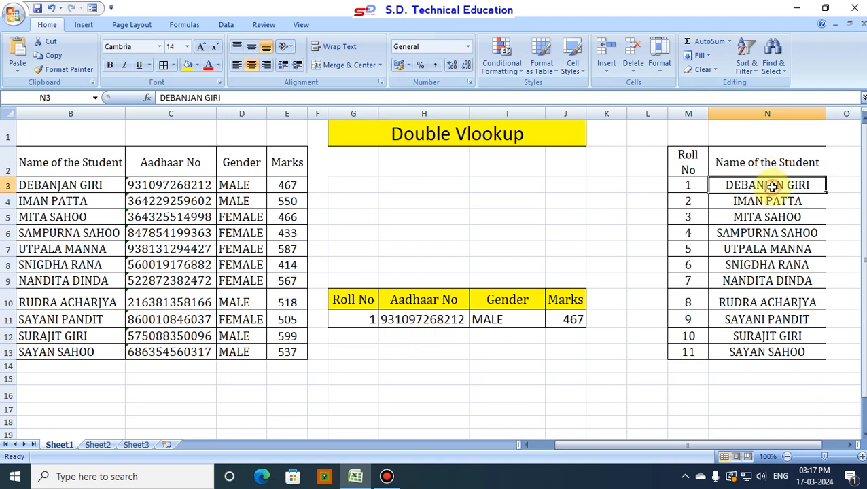
pyautogui.click(43, 187)
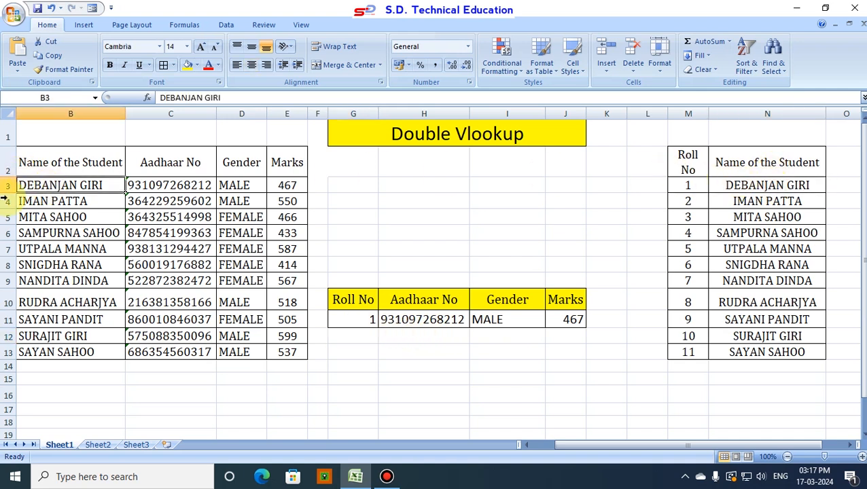
pyautogui.click(755, 184)
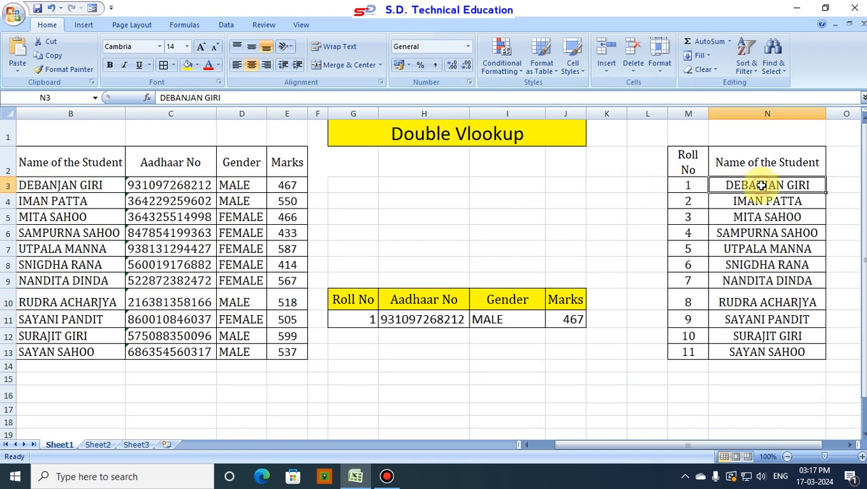
pyautogui.click(74, 188)
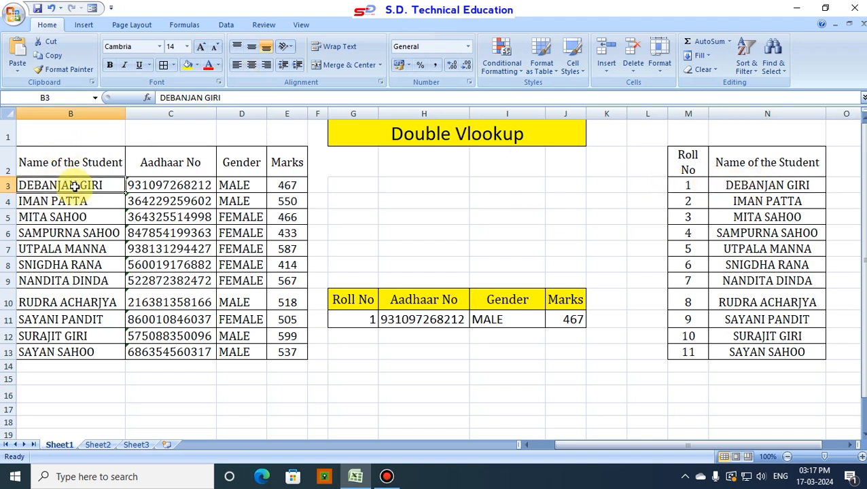
pyautogui.click(147, 186)
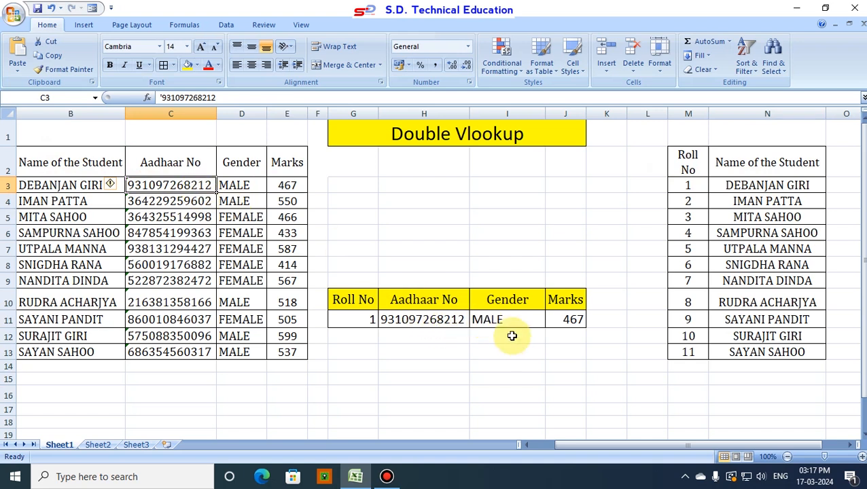
pyautogui.click(234, 185)
pyautogui.click(510, 322)
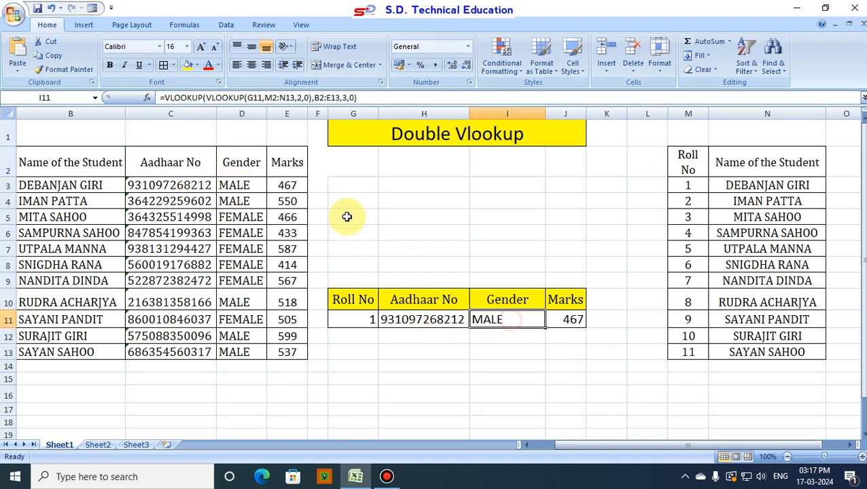
pyautogui.click(288, 186)
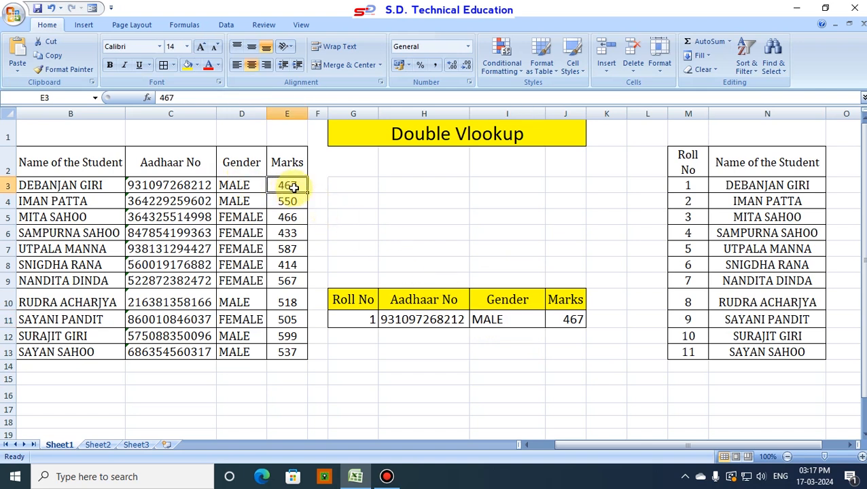
pyautogui.click(567, 322)
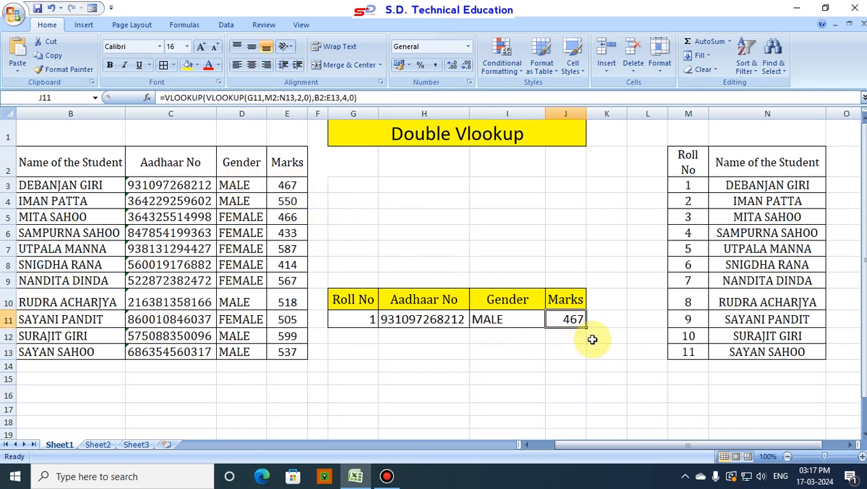
# Set the roll number in G11 to 3 and compare the returned details with the two source tables.
pyautogui.click(367, 323)
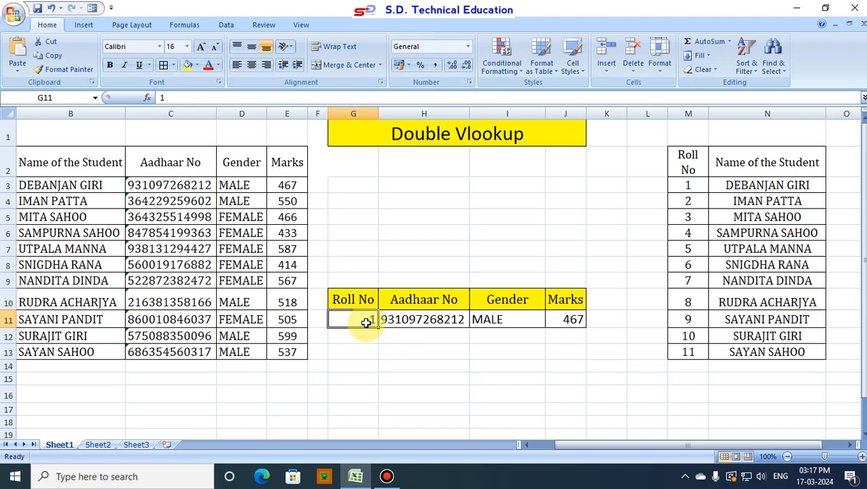
pyautogui.write('3')
pyautogui.press('Return')
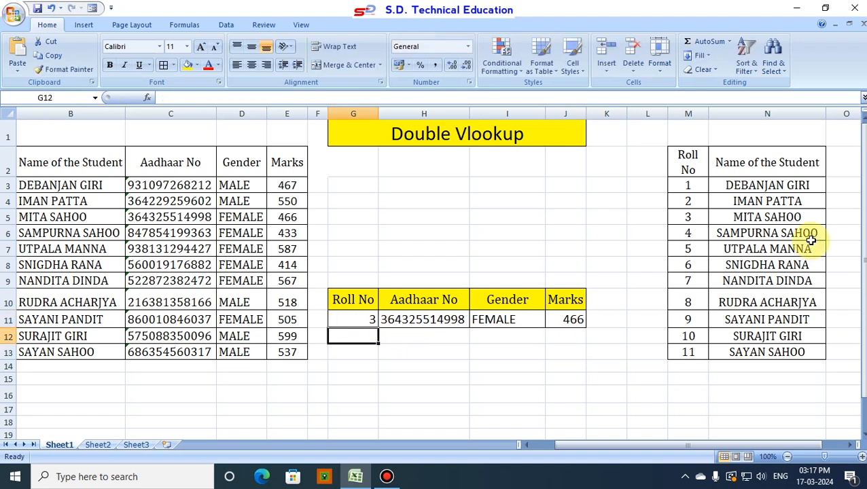
pyautogui.click(773, 219)
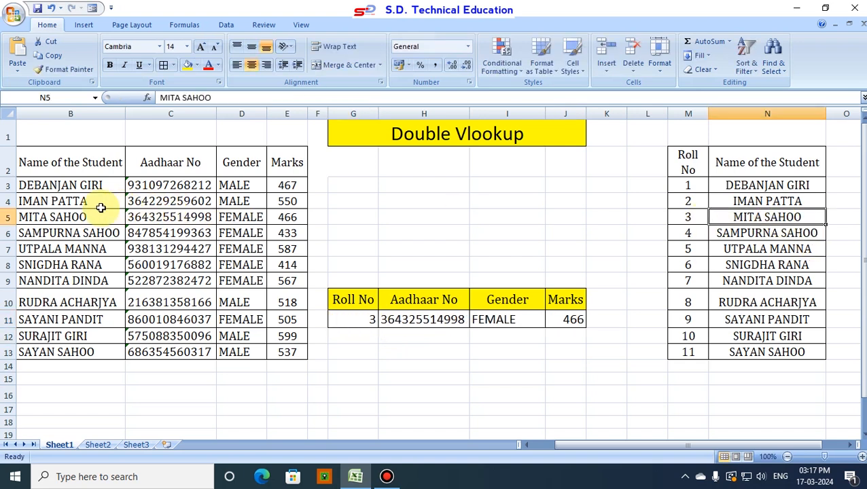
pyautogui.click(74, 217)
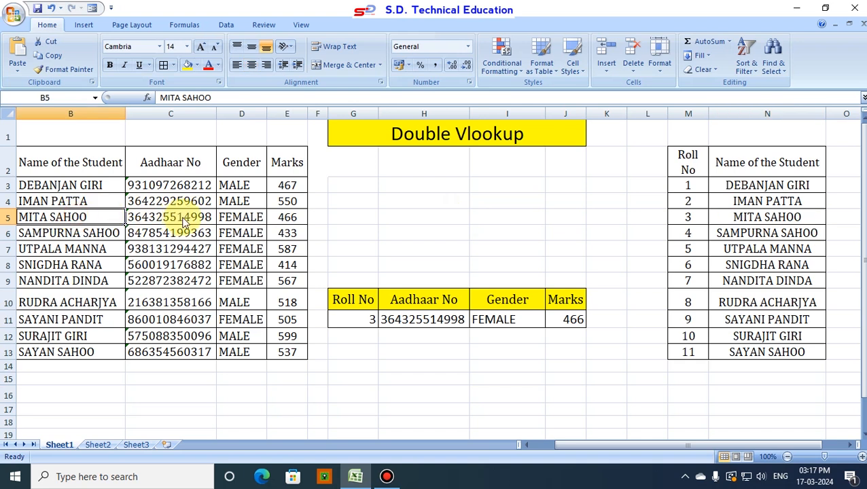
pyautogui.click(406, 317)
pyautogui.click(238, 217)
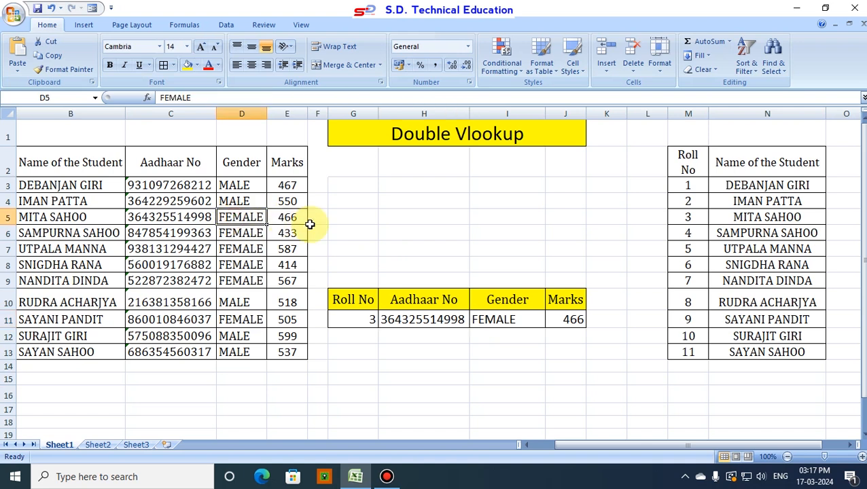
pyautogui.click(563, 320)
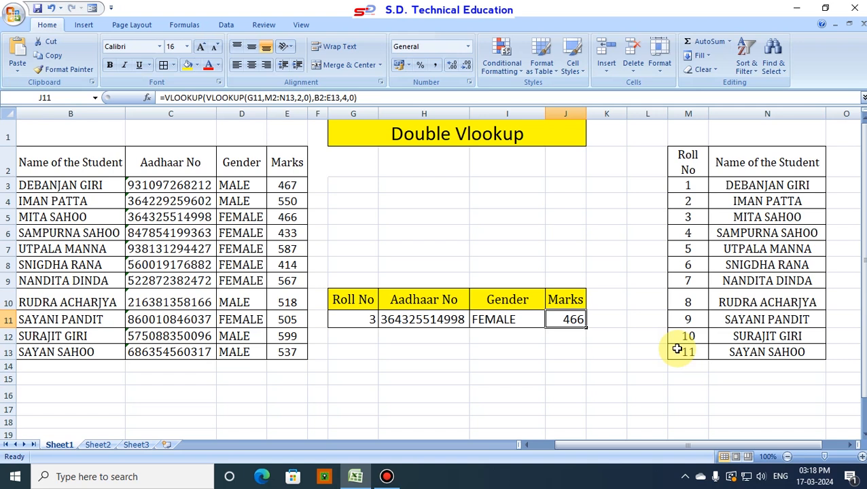
# Examine the nested VLOOKUP formula in the lookup table's Aadhaar No cell H11, leaving it as it is.
pyautogui.click(421, 319)
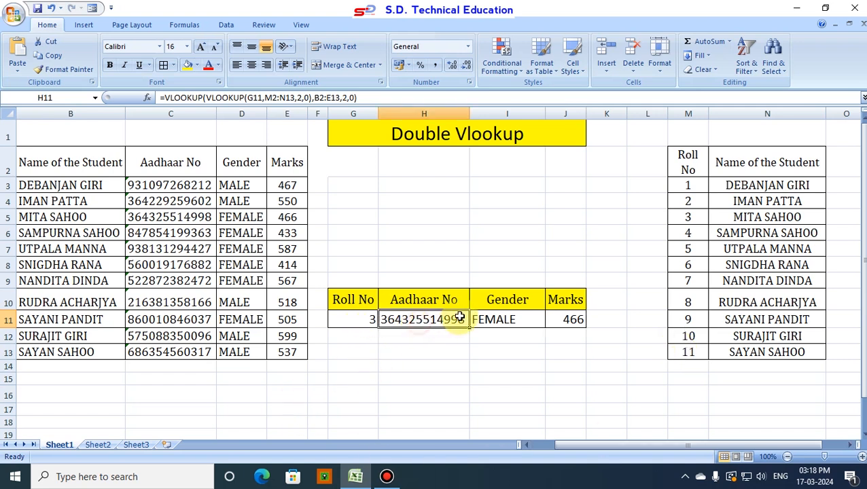
pyautogui.doubleClick(430, 318)
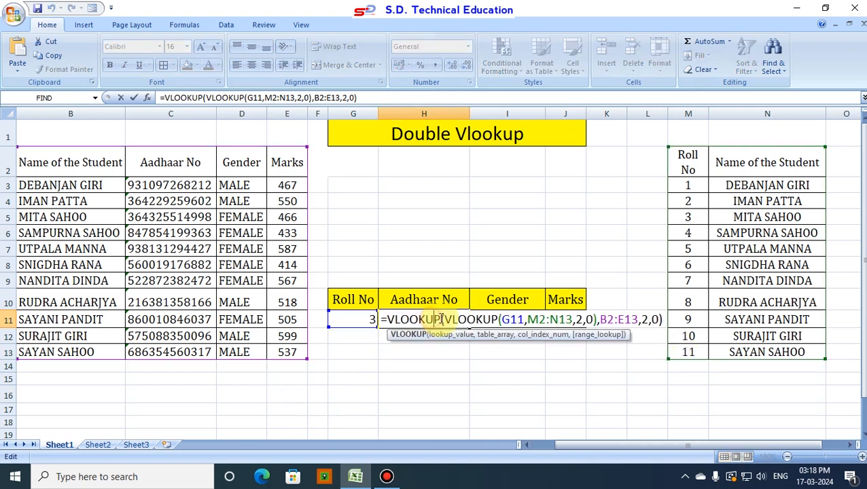
pyautogui.click(661, 319)
pyautogui.press('Right')
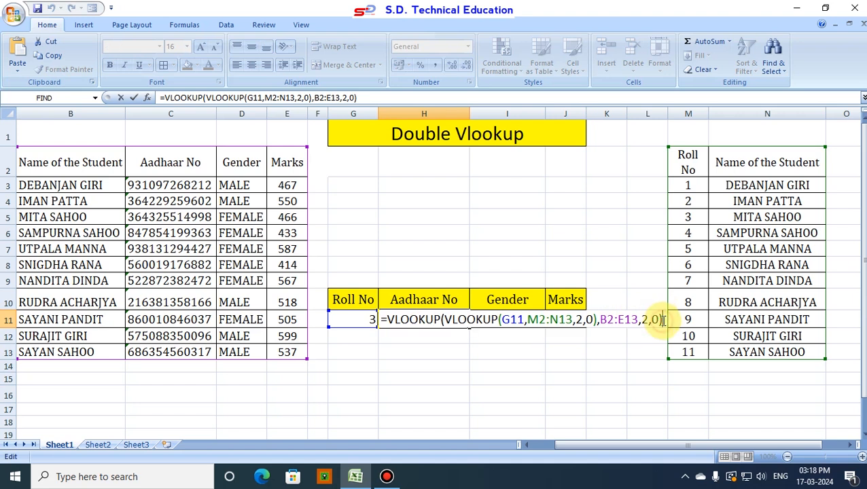
pyautogui.press('Return')
# Clear the roll number and the lookup formulas from G11:J11.
pyautogui.moveTo(360, 324); pyautogui.dragTo(563, 328)
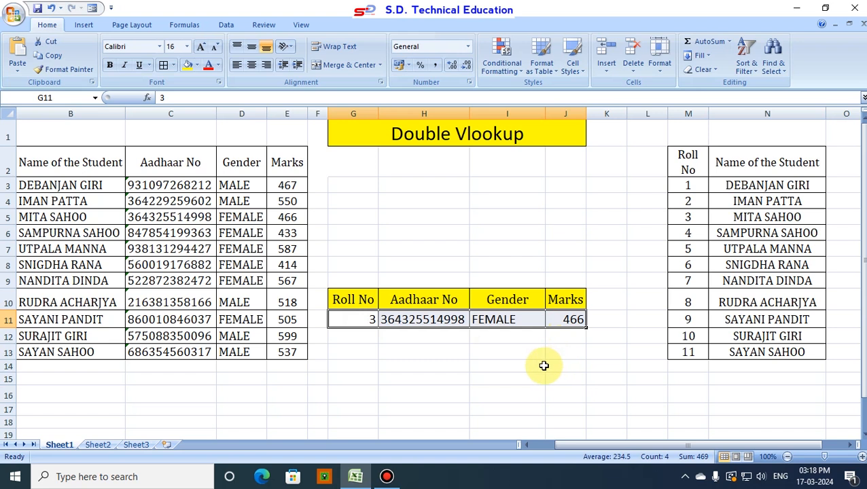
pyautogui.press('Delete')
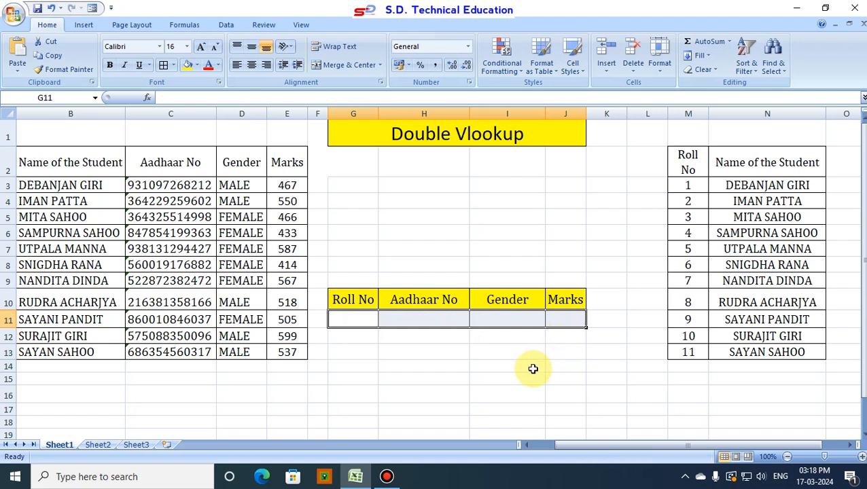
pyautogui.click(495, 378)
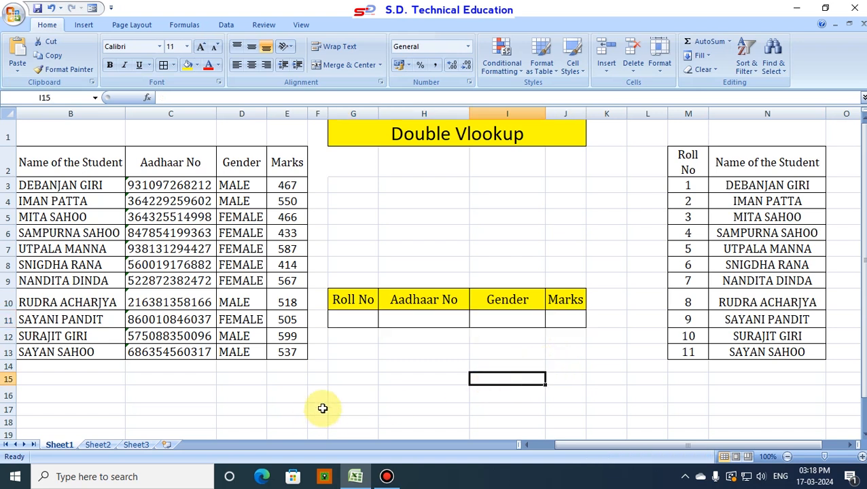
pyautogui.click(526, 444)
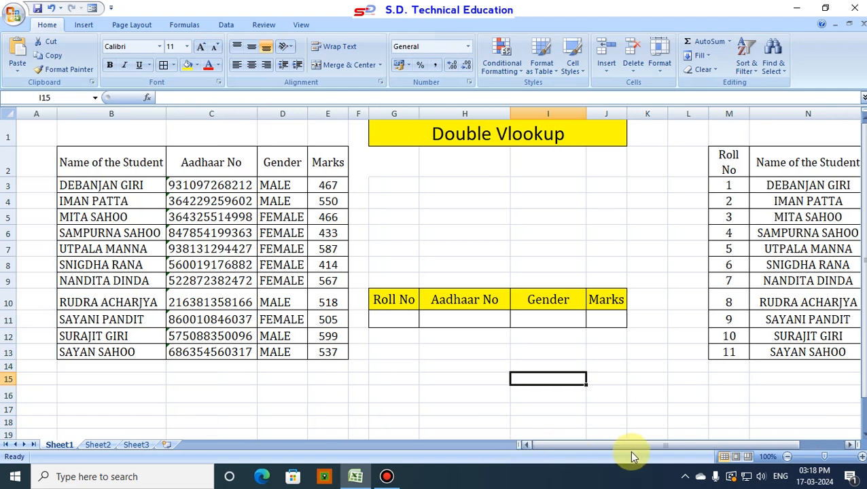
pyautogui.click(849, 444)
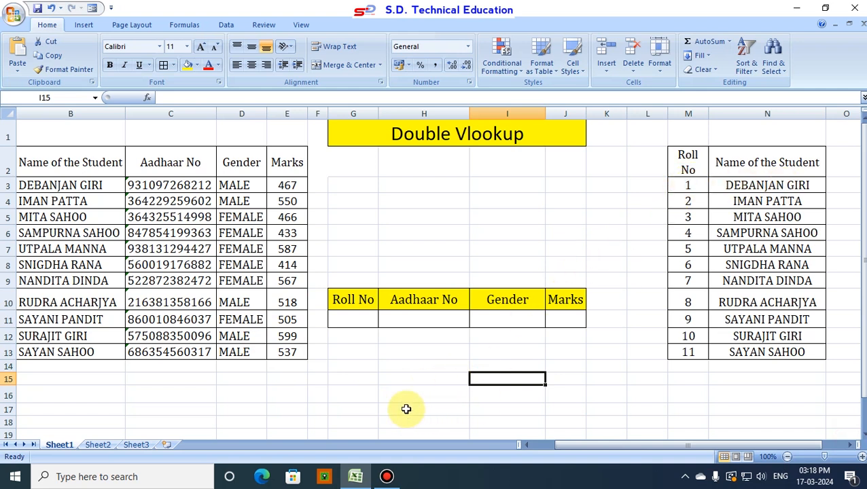
pyautogui.click(429, 381)
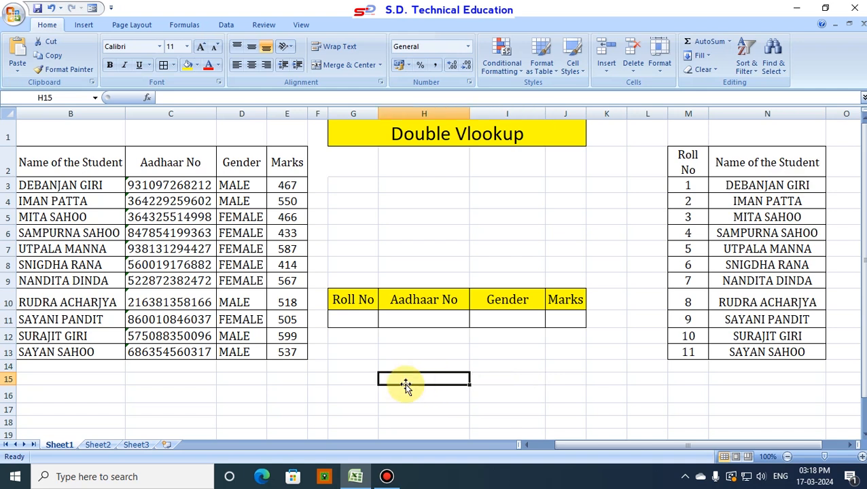
# Enter the helper formula =VLOOKUP(G11,M2:N13,2,0) in I16 to look up the student name from the roll number.
pyautogui.click(507, 392)
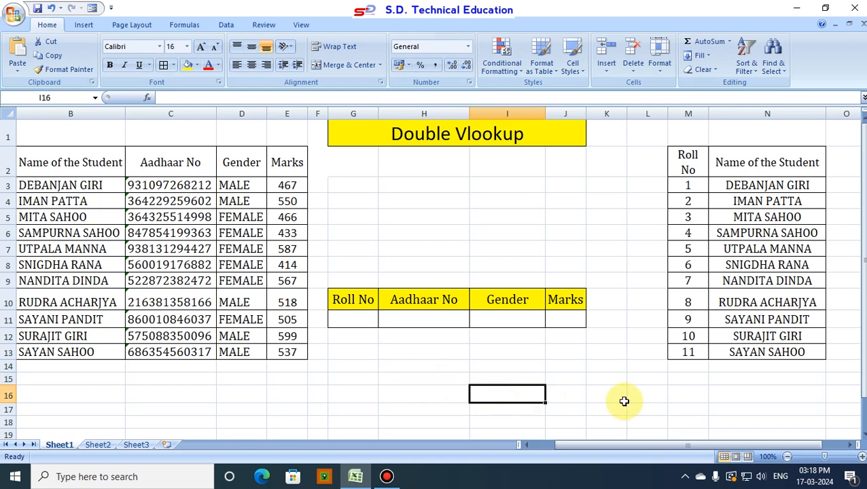
pyautogui.write('=vo')
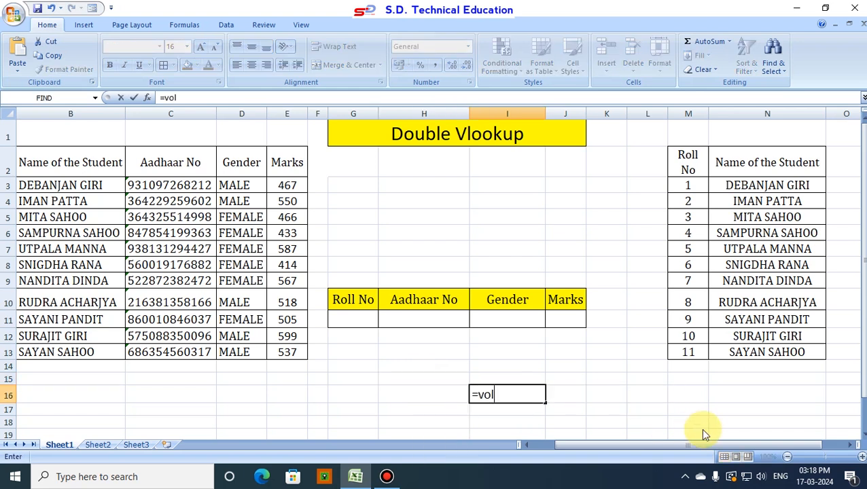
pyautogui.write('l')
pyautogui.press('BackSpace')
pyautogui.press('BackSpace')
pyautogui.write('loo')
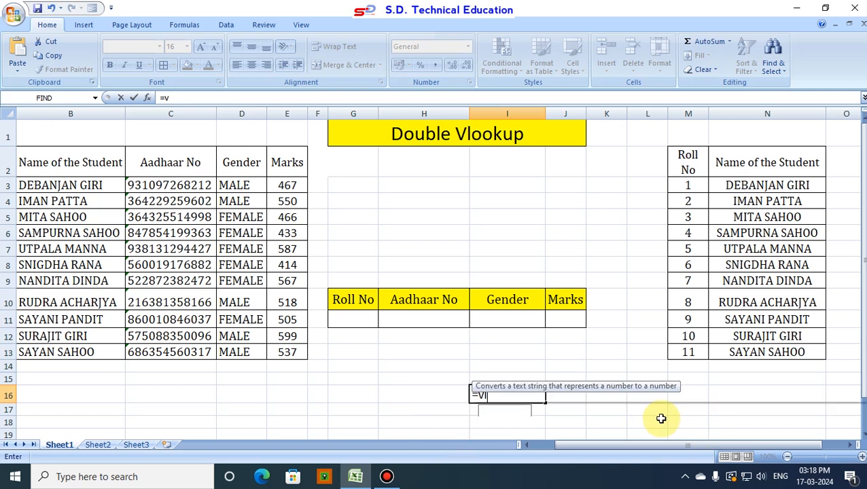
pyautogui.write('k')
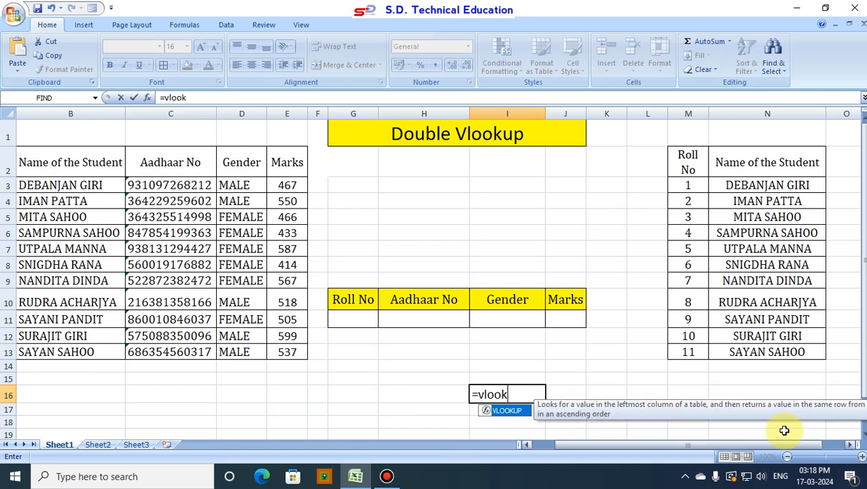
pyautogui.doubleClick(509, 411)
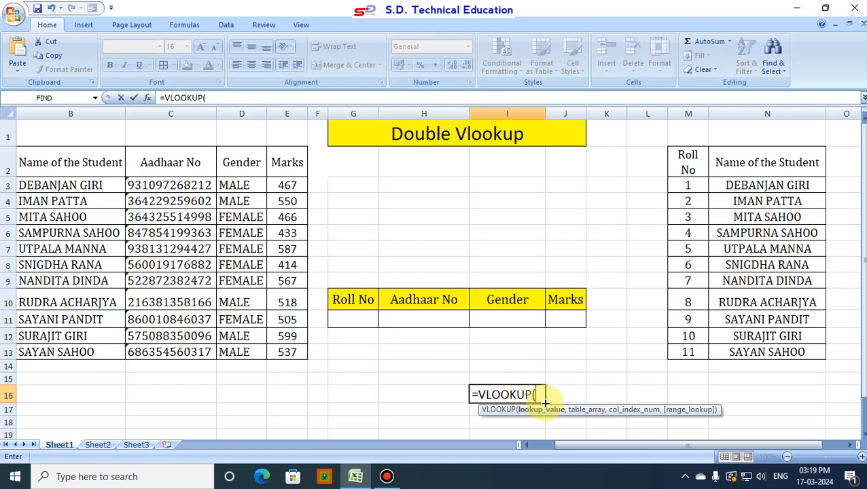
pyautogui.click(356, 321)
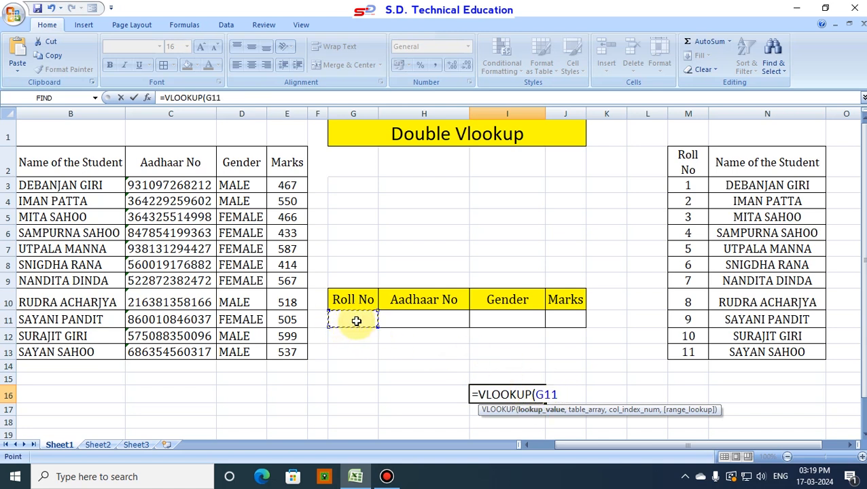
pyautogui.write(',')
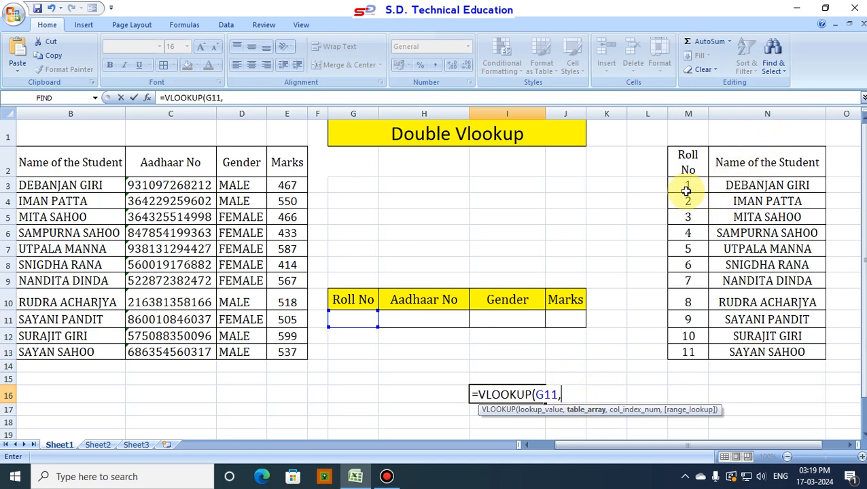
pyautogui.moveTo(687, 167); pyautogui.dragTo(806, 354)
pyautogui.write(',2,0')
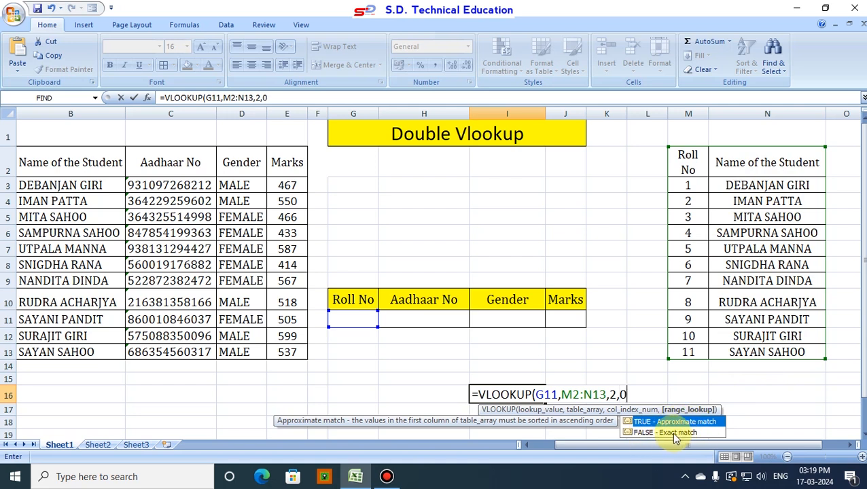
pyautogui.write(')')
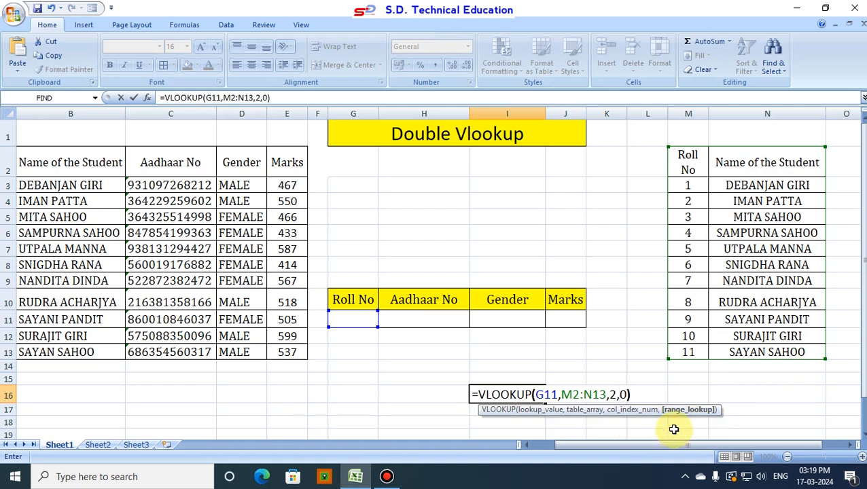
pyautogui.press('Return')
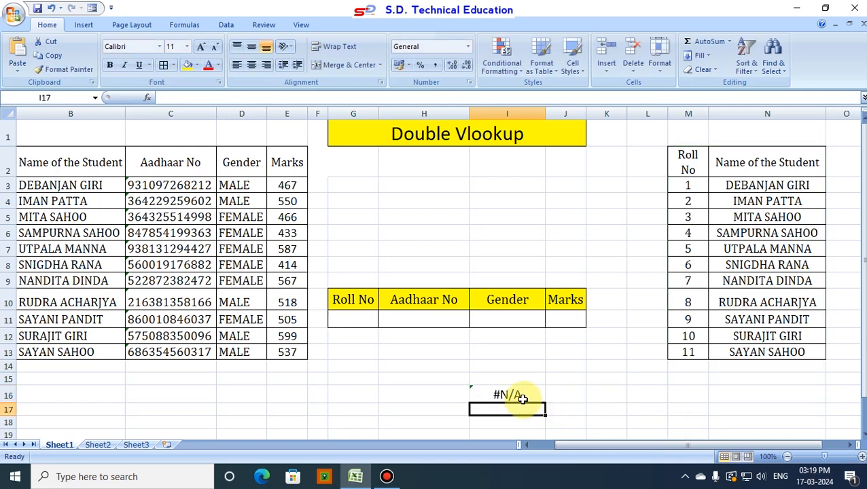
# Test the helper lookup with roll numbers 1 and 2 in G11, comparing the returned name with the roll number list.
pyautogui.click(353, 320)
pyautogui.write('1')
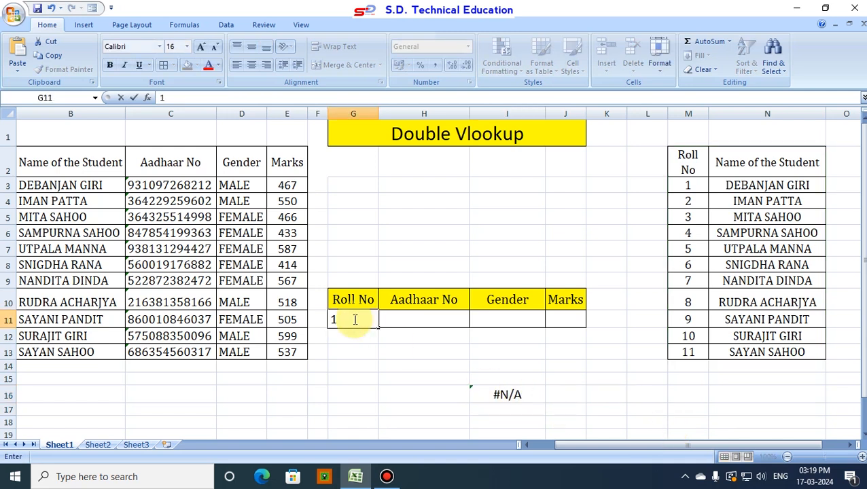
pyautogui.press('Return')
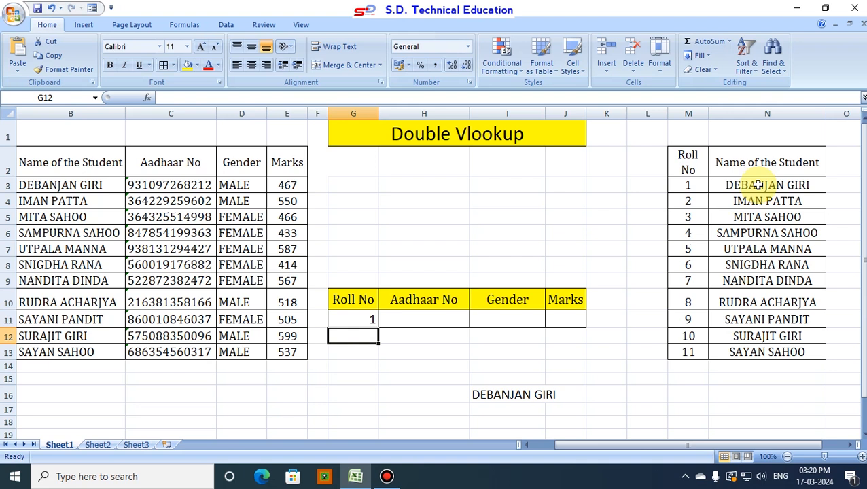
pyautogui.click(367, 316)
pyautogui.write('2')
pyautogui.press('Return')
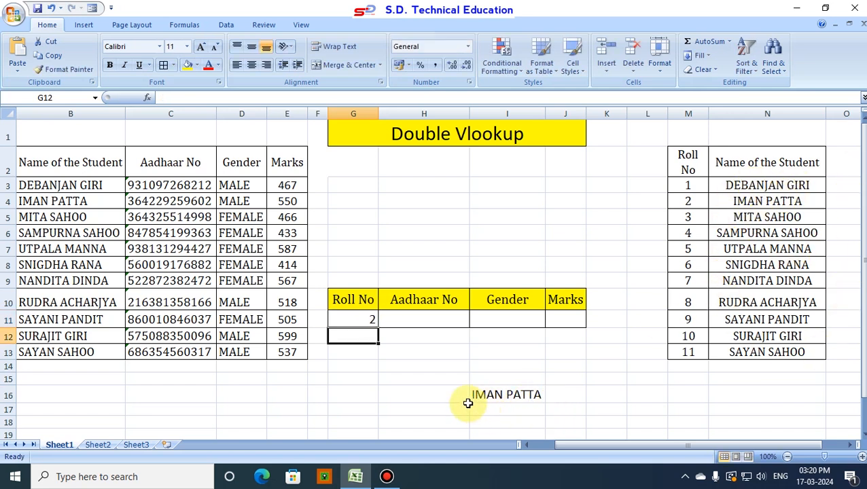
pyautogui.click(737, 201)
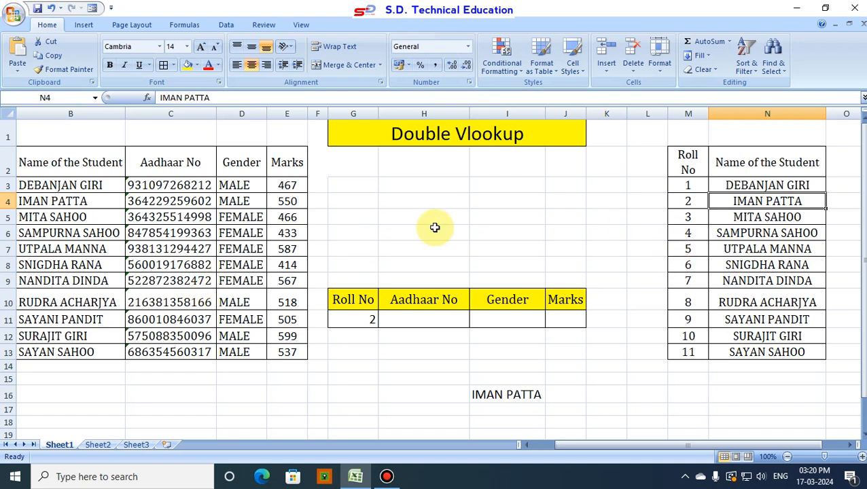
# Copy the VLOOKUP expression from I16 without its equals sign, leaving the cell's formula as it is.
pyautogui.doubleClick(519, 396)
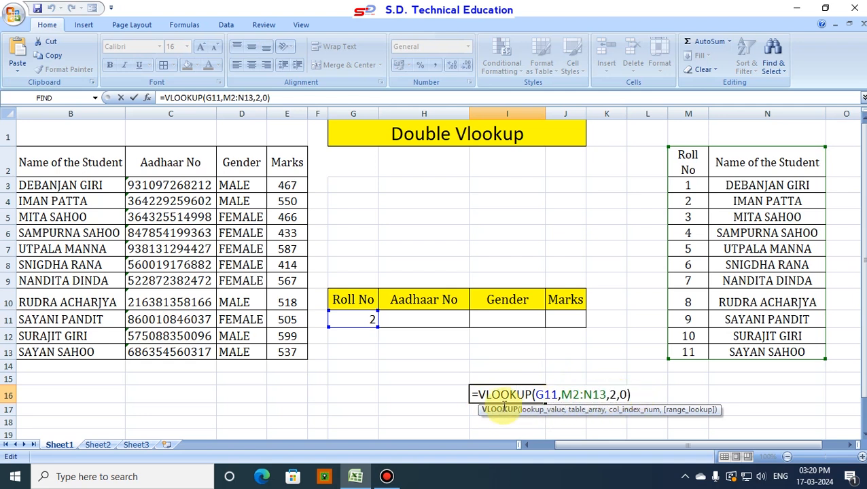
pyautogui.keyDown('shift'); pyautogui.click(478, 395); pyautogui.keyUp('shift')
pyautogui.hotkey('ctrl', 'c')
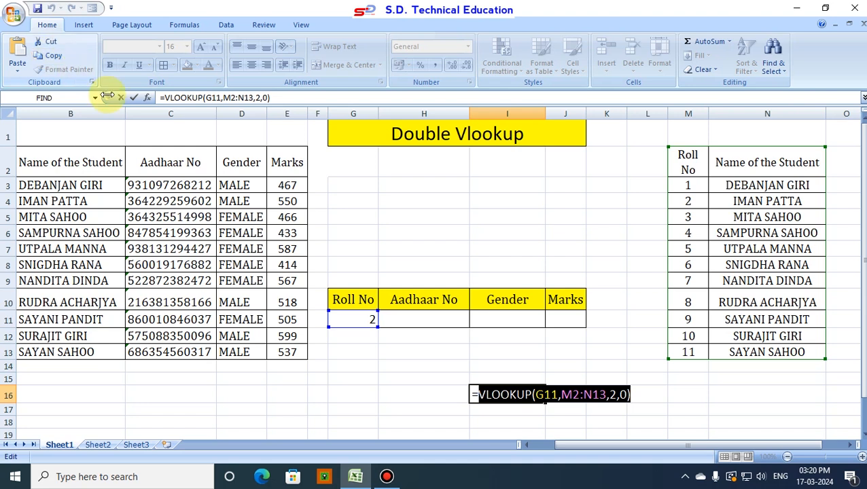
pyautogui.click(637, 395)
pyautogui.press('Return')
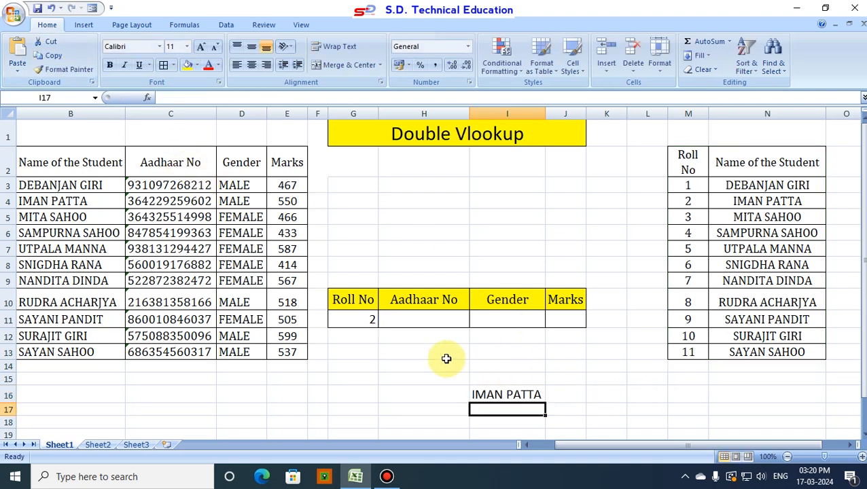
# Enter =VLOOKUP(VLOOKUP(G11,M2:N13,2,0),B2:E13,2,0) in the Aadhaar No cell H11, reusing the copied expression as the lookup value.
pyautogui.click(423, 320)
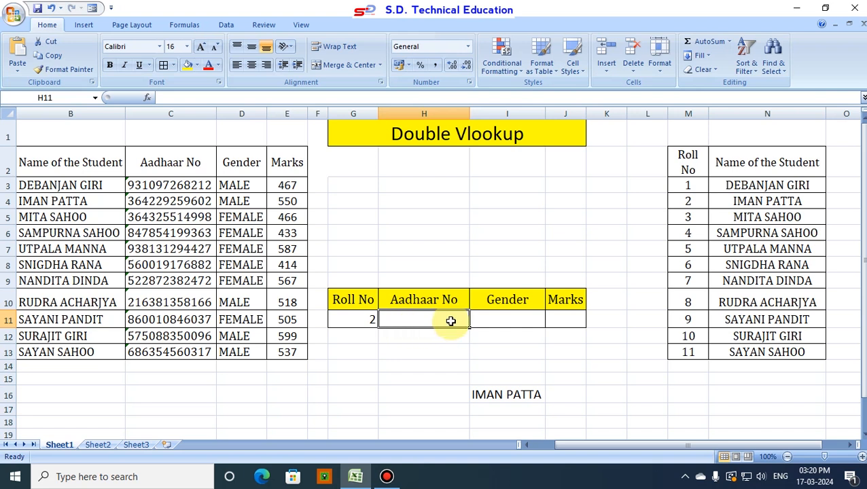
pyautogui.write('=')
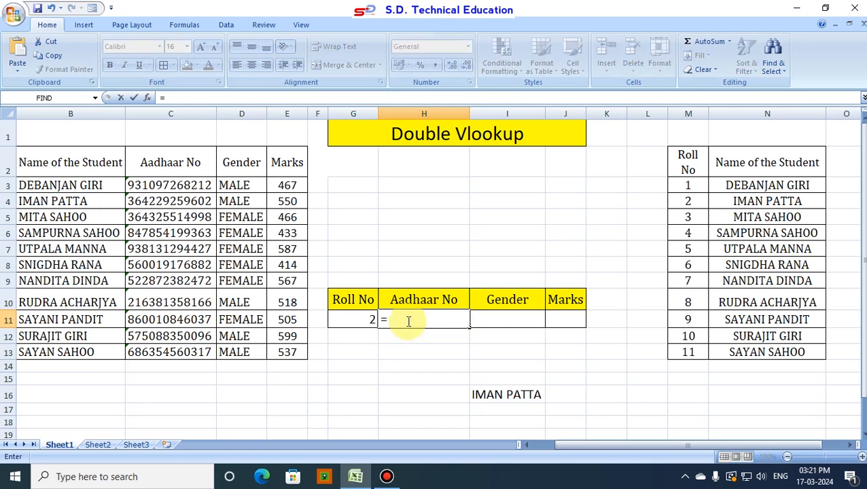
pyautogui.write('vloo')
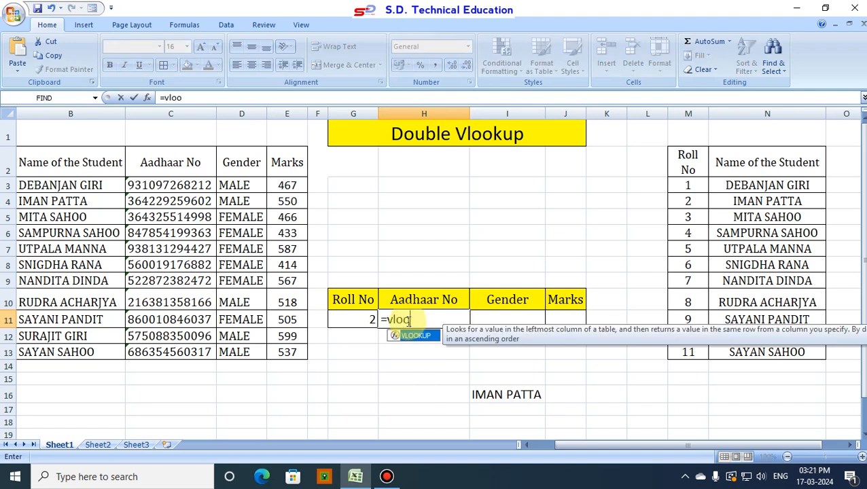
pyautogui.write('k')
pyautogui.doubleClick(408, 335)
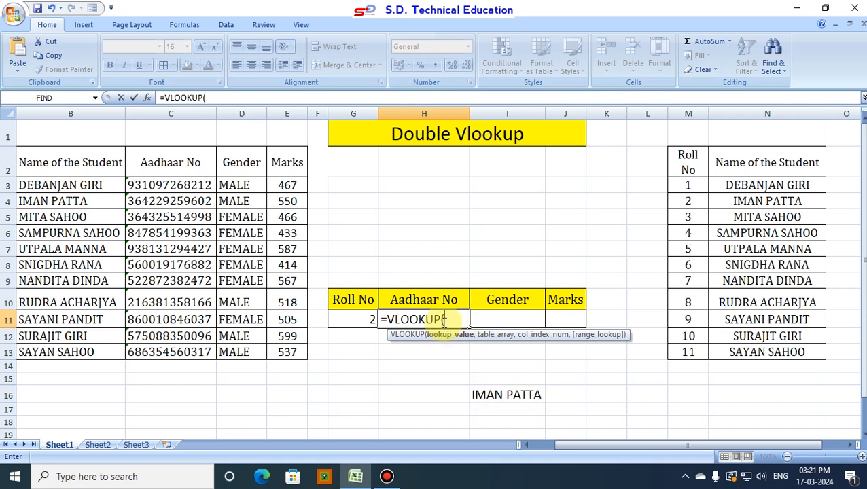
pyautogui.hotkey('ctrl', 'v')
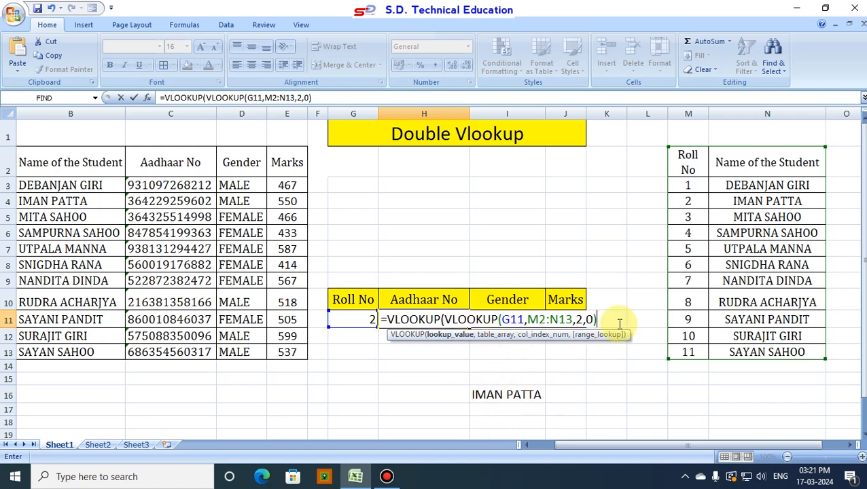
pyautogui.write(',')
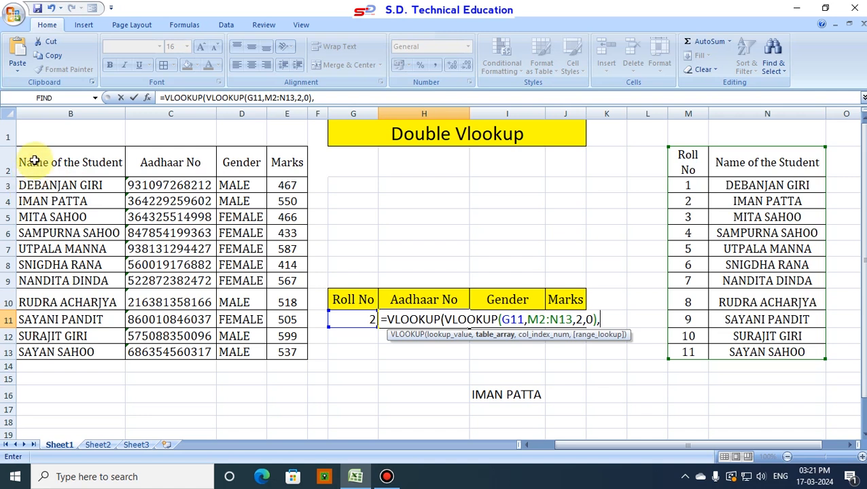
pyautogui.moveTo(34, 161); pyautogui.dragTo(287, 349)
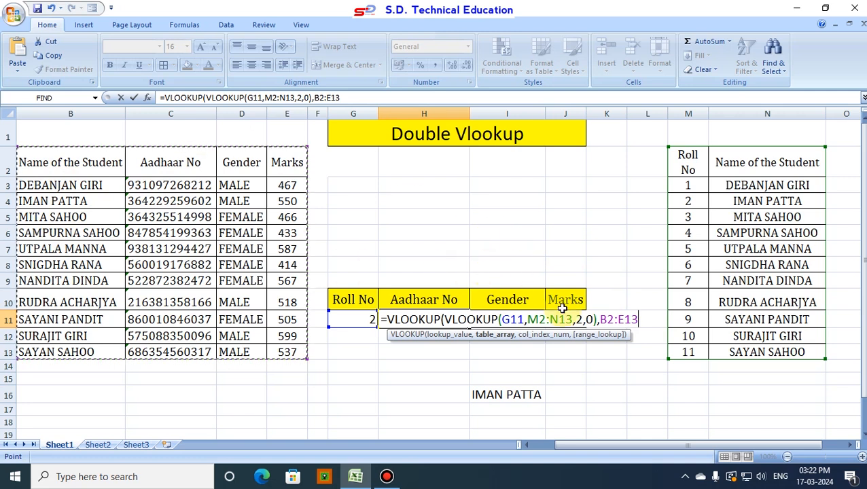
pyautogui.write(',')
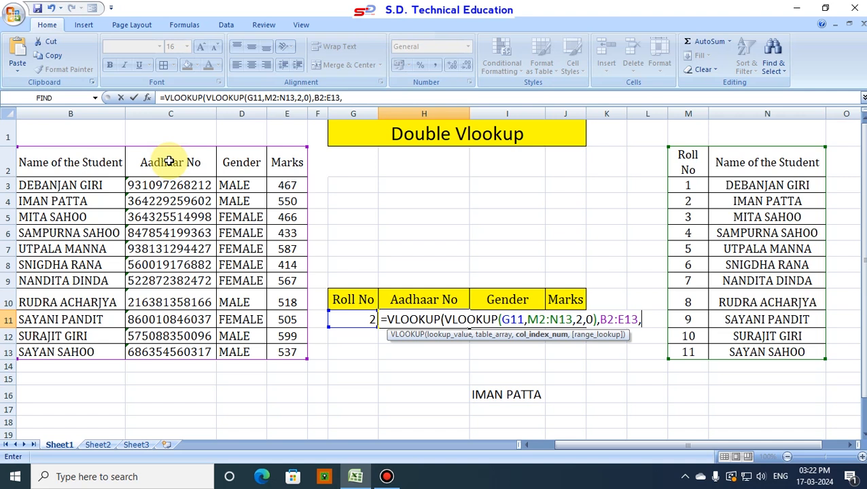
pyautogui.write('2,')
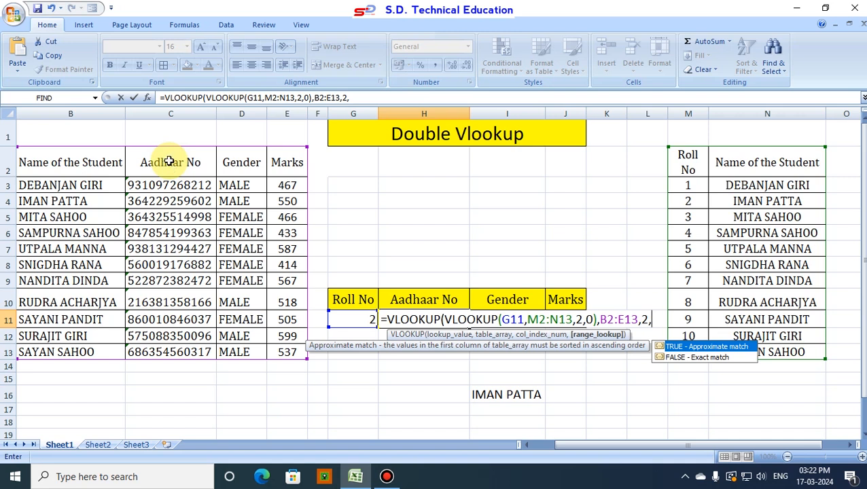
pyautogui.write('0)')
pyautogui.press('Return')
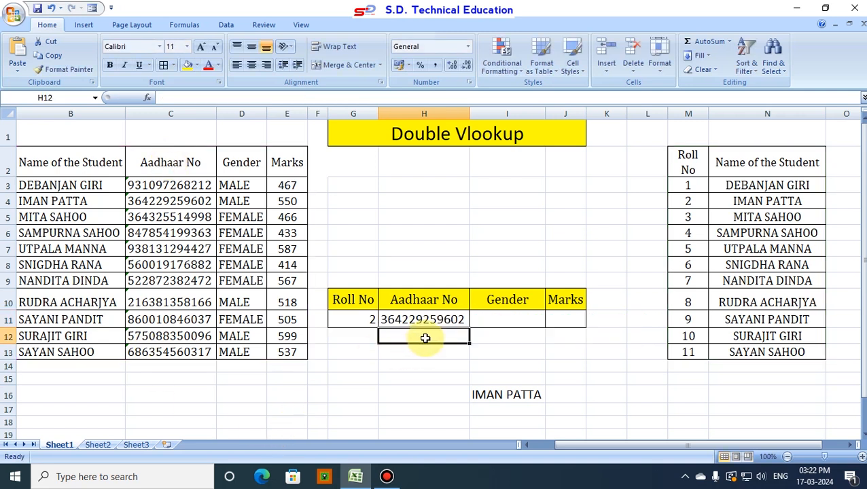
# Set the roll number in G11 to 3 and compare the returned name and Aadhaar number with the student details table.
pyautogui.click(519, 396)
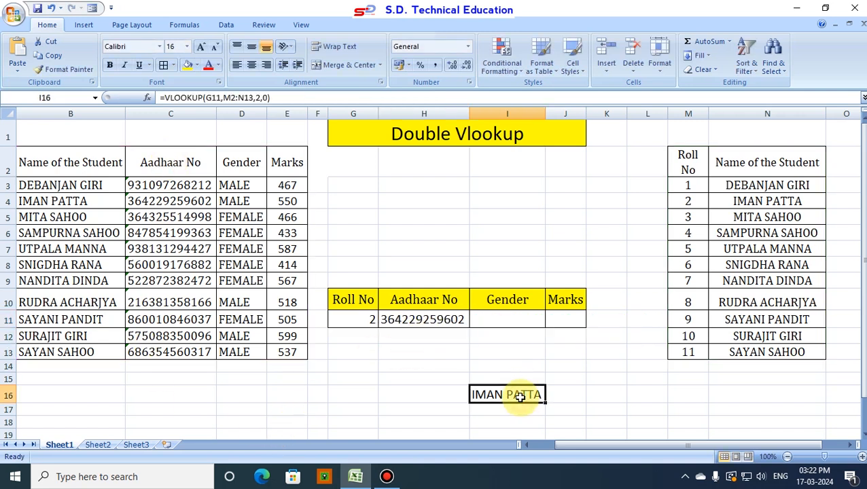
pyautogui.click(346, 320)
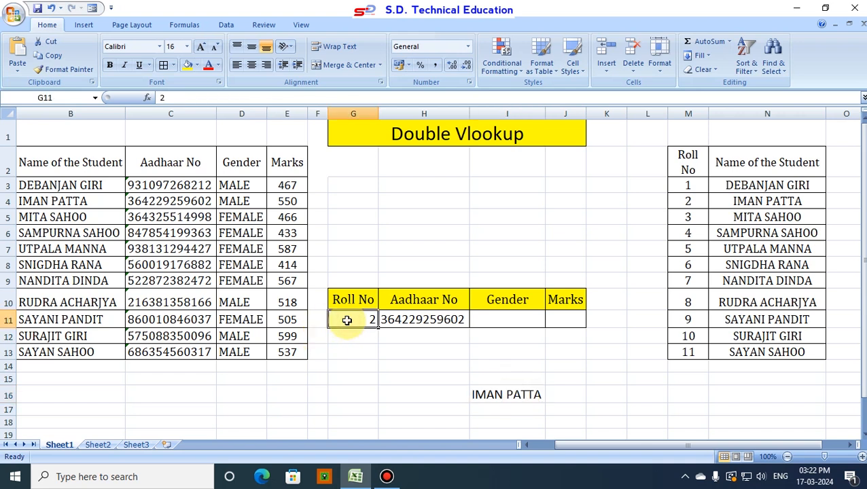
pyautogui.write('3')
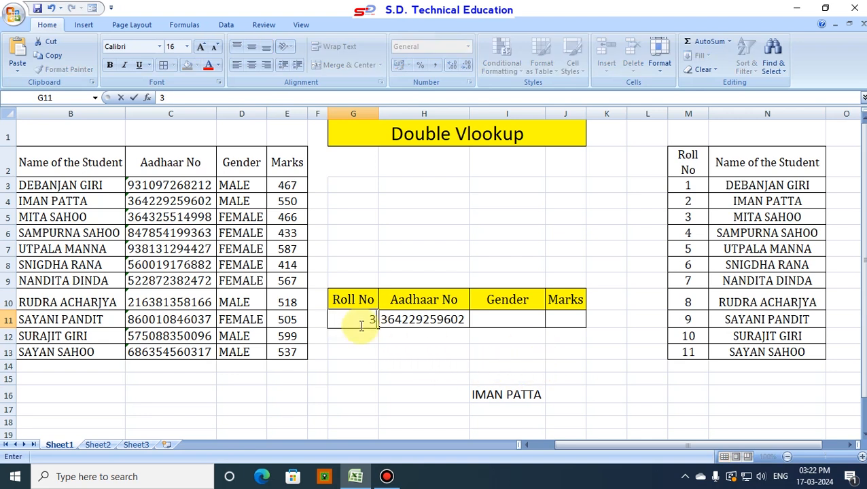
pyautogui.press('Return')
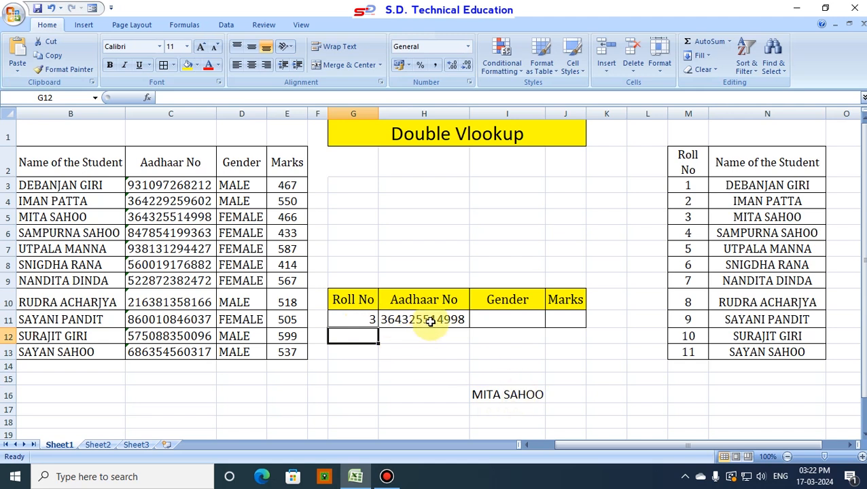
pyautogui.click(66, 217)
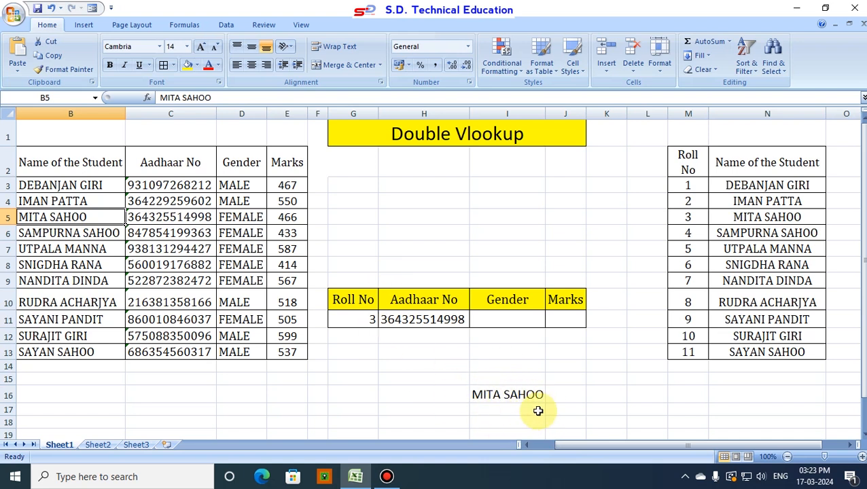
# Clear the helper name lookup from I16.
pyautogui.click(510, 393)
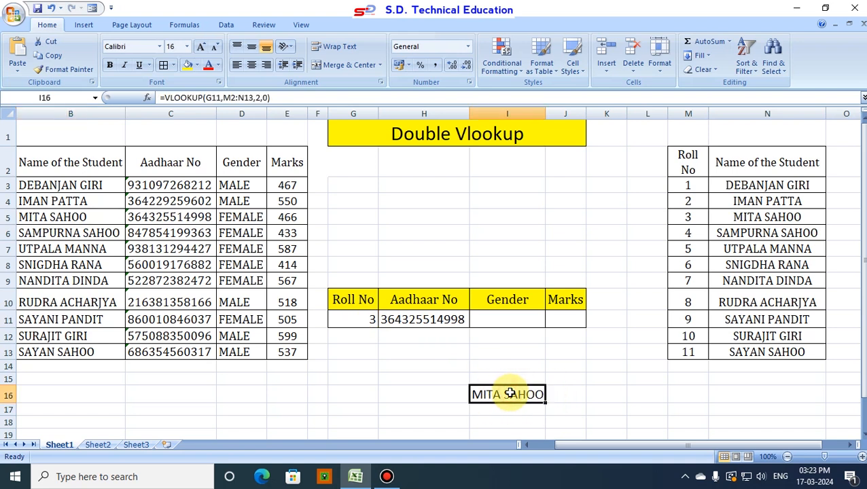
pyautogui.press('Delete')
# Copy the full nested VLOOKUP formula text from the Aadhaar No cell H11 into the Gender cell I11, keeping its references unchanged.
pyautogui.click(494, 320)
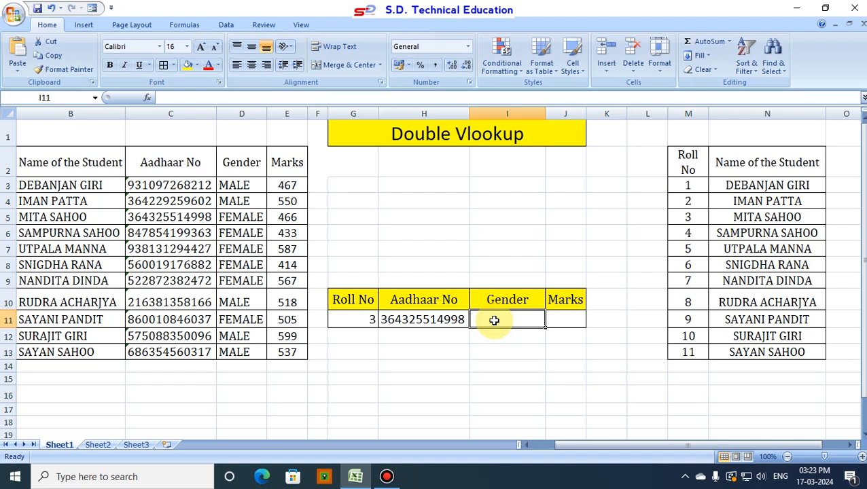
pyautogui.doubleClick(421, 319)
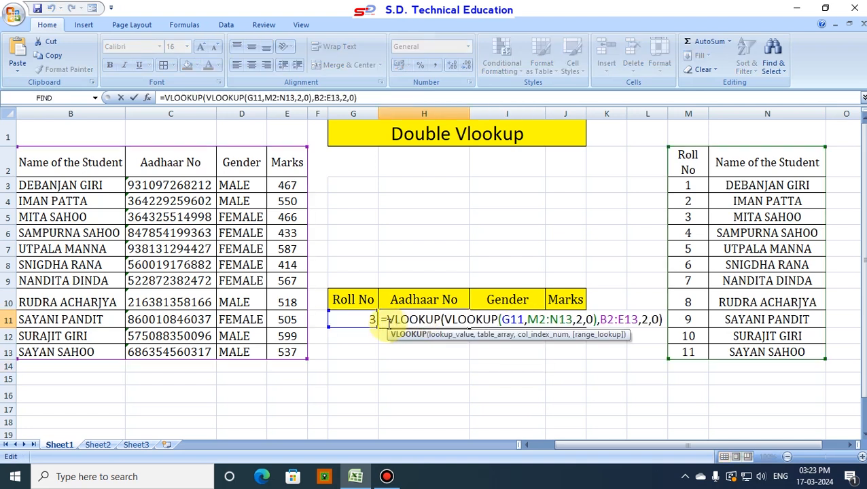
pyautogui.moveTo(383, 320); pyautogui.dragTo(665, 319)
pyautogui.hotkey('ctrl', 'c')
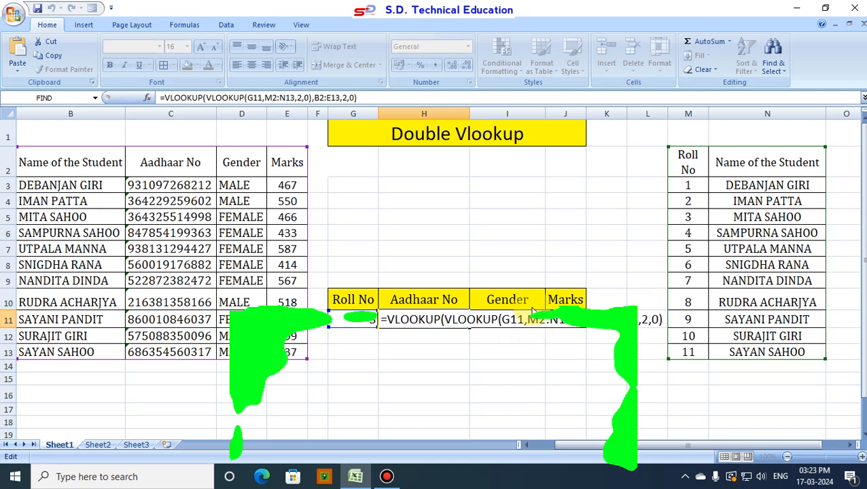
pyautogui.press('Return')
pyautogui.click(501, 317)
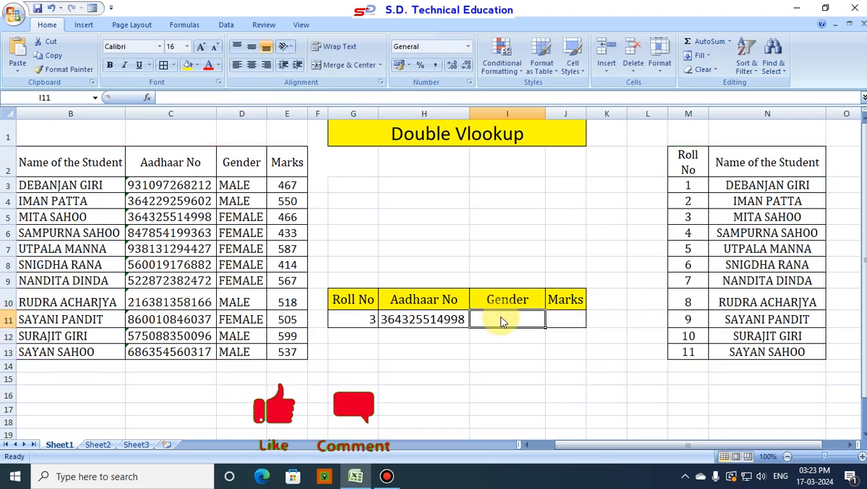
pyautogui.hotkey('ctrl', 'v')
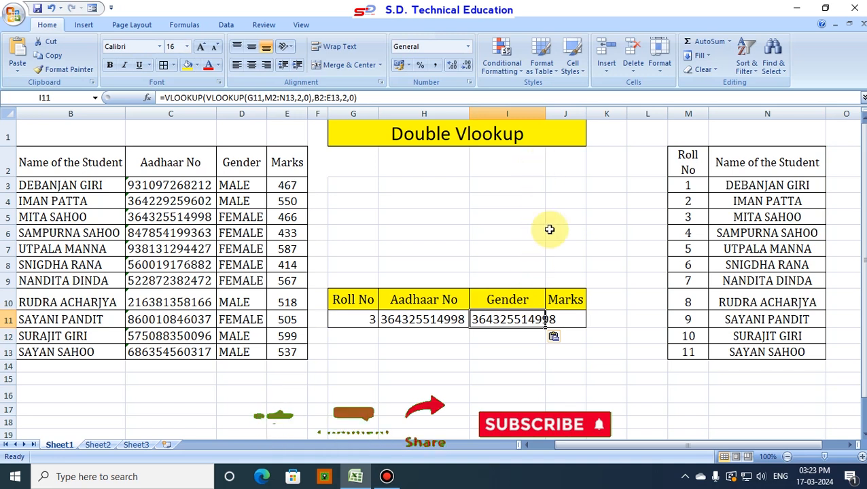
# Set the outer VLOOKUP's column index in the Gender cell I11 to 3.
pyautogui.doubleClick(531, 320)
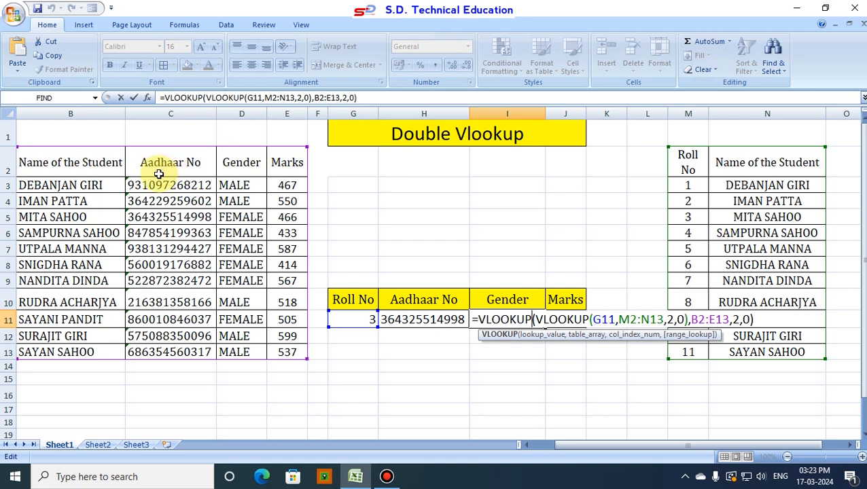
pyautogui.click(739, 320)
pyautogui.write('3')
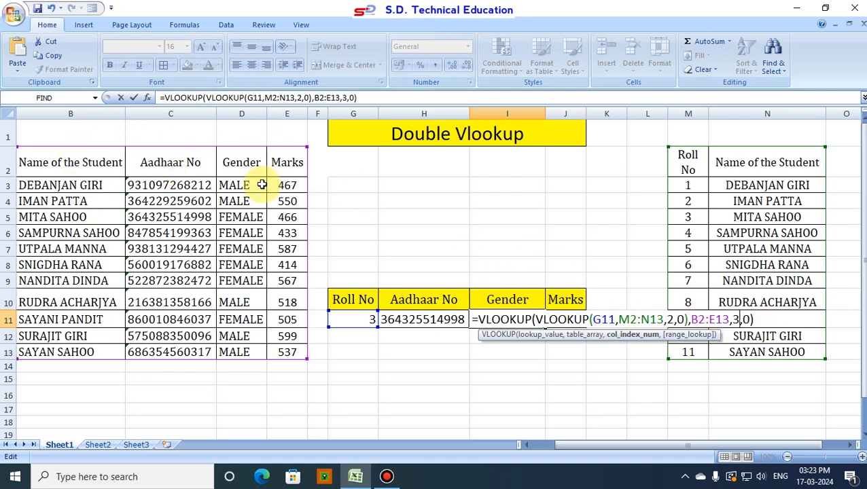
pyautogui.click(765, 319)
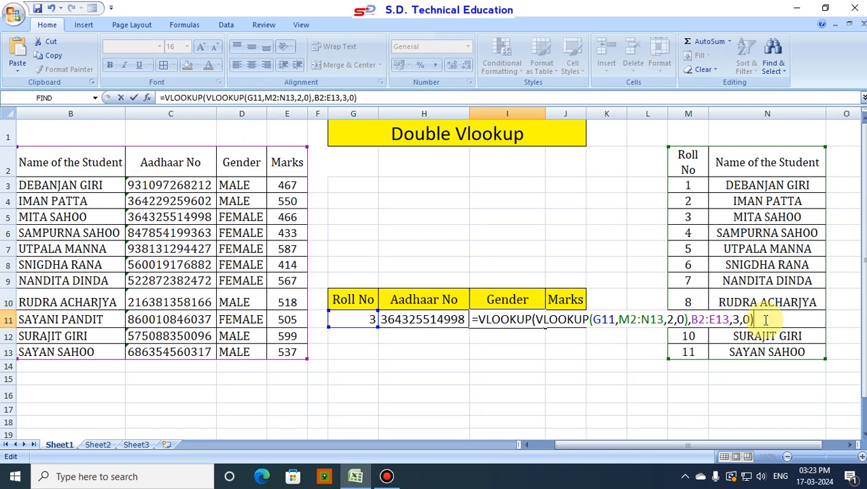
pyautogui.press('Return')
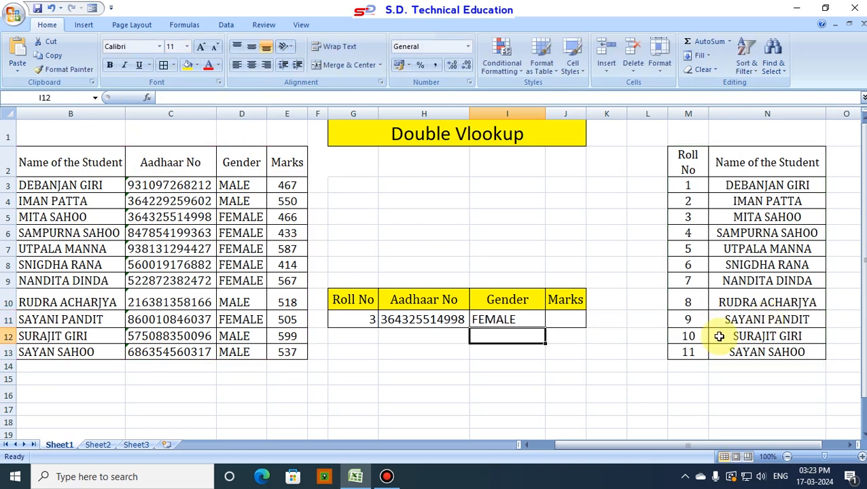
# Paste the copied nested VLOOKUP formula into the Marks cell J11 and set its outer column index to 4.
pyautogui.click(567, 320)
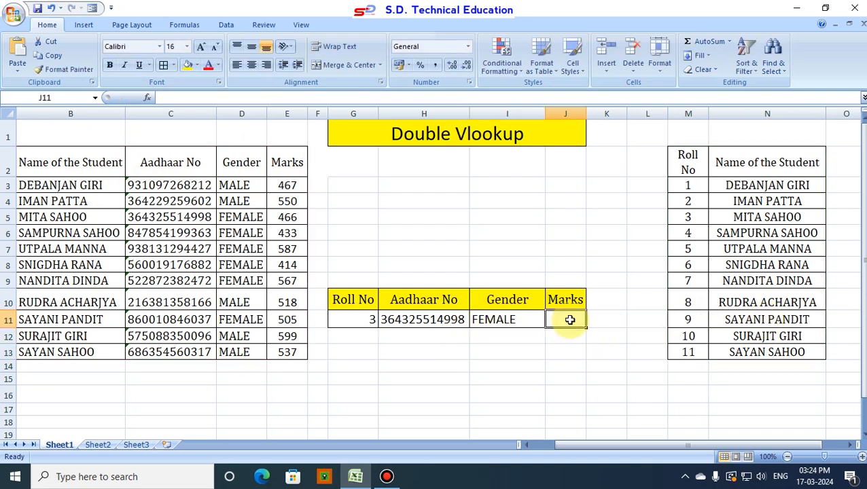
pyautogui.hotkey('ctrl', 'v')
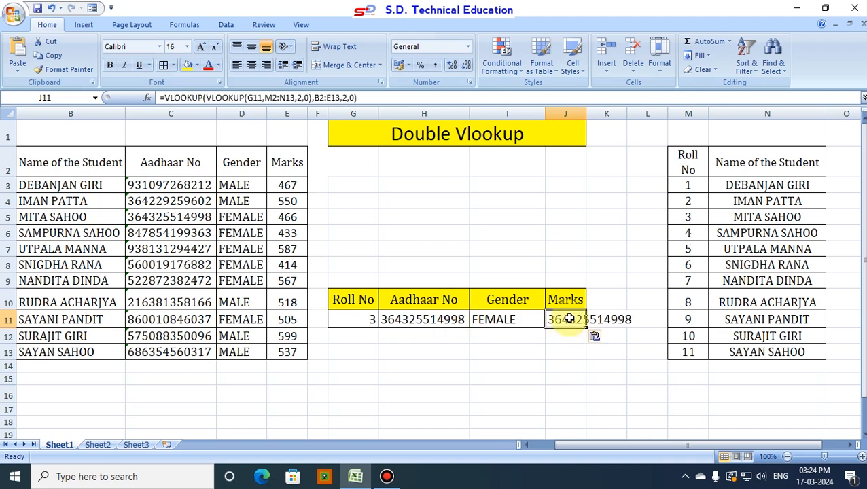
pyautogui.doubleClick(569, 320)
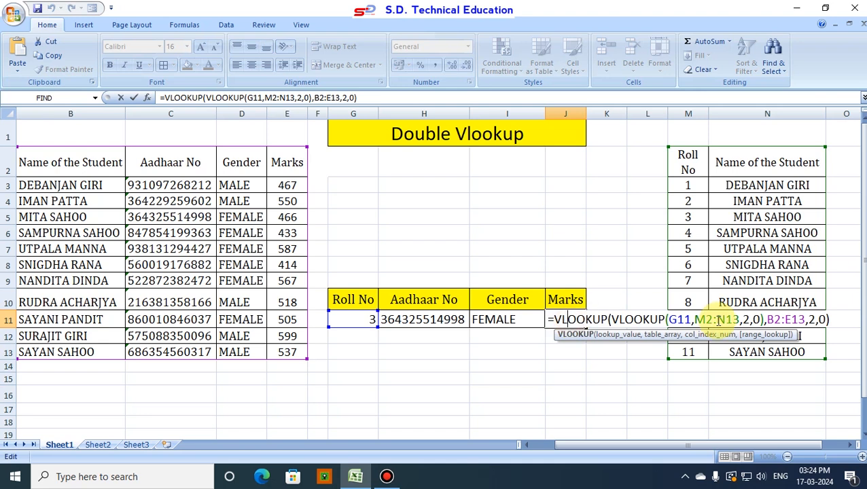
pyautogui.click(814, 319)
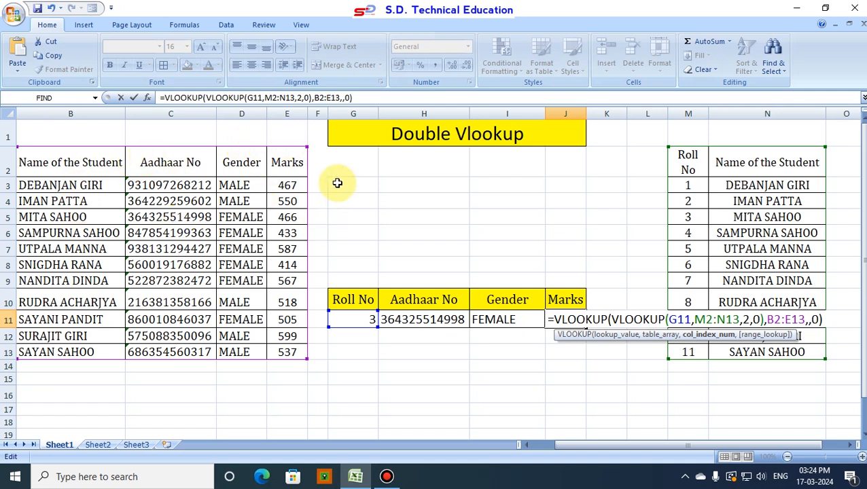
pyautogui.click(832, 319)
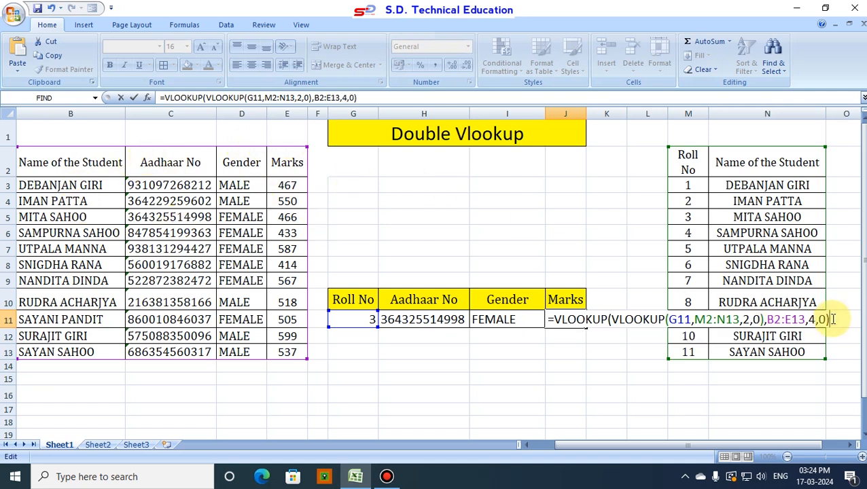
pyautogui.press('Return')
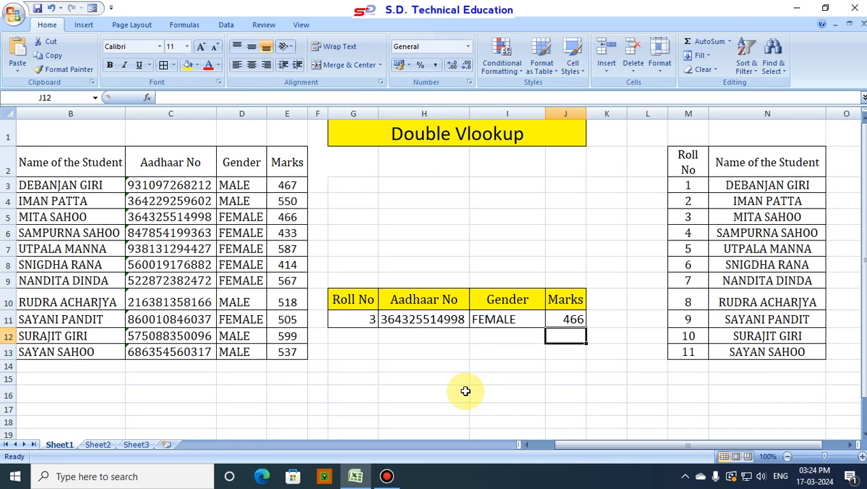
# Set the roll number in G11 to 11 and compare the returned Aadhaar number, gender and marks with row 13 of the student details table.
pyautogui.click(352, 318)
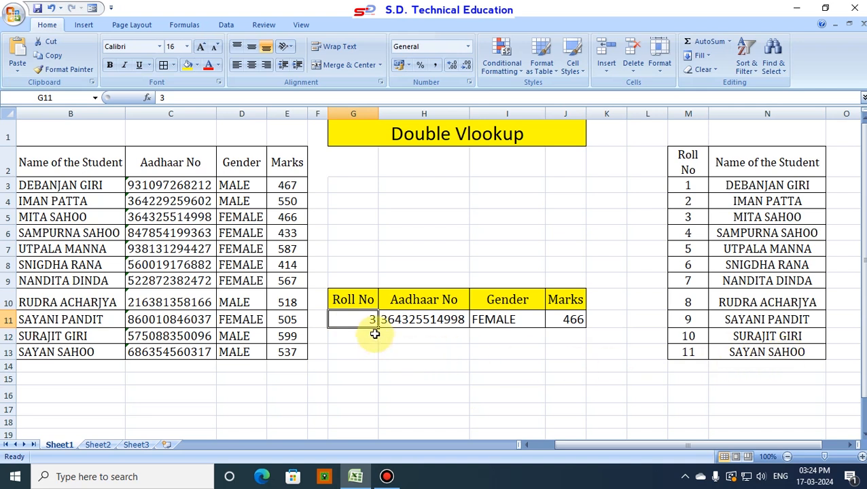
pyautogui.write('11')
pyautogui.press('Return')
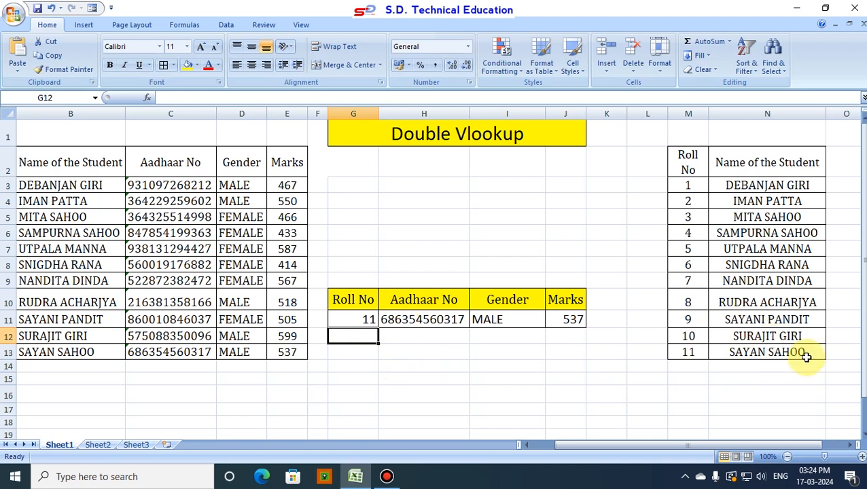
pyautogui.click(87, 357)
pyautogui.click(183, 352)
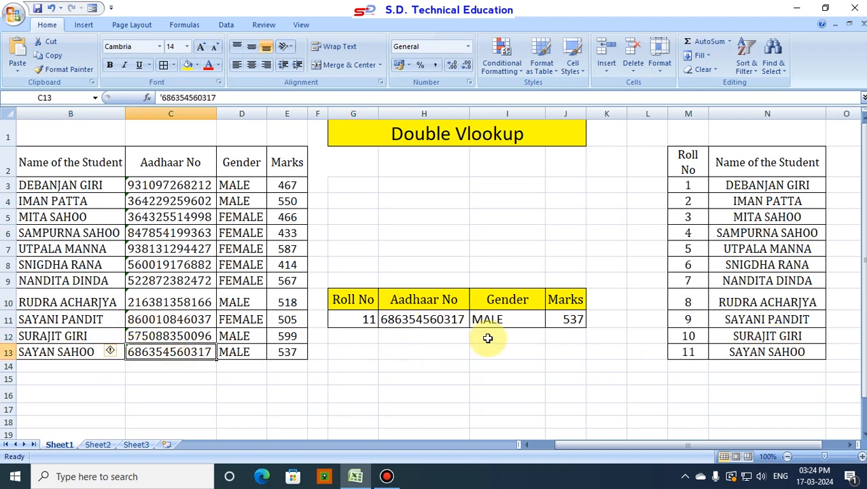
pyautogui.click(238, 355)
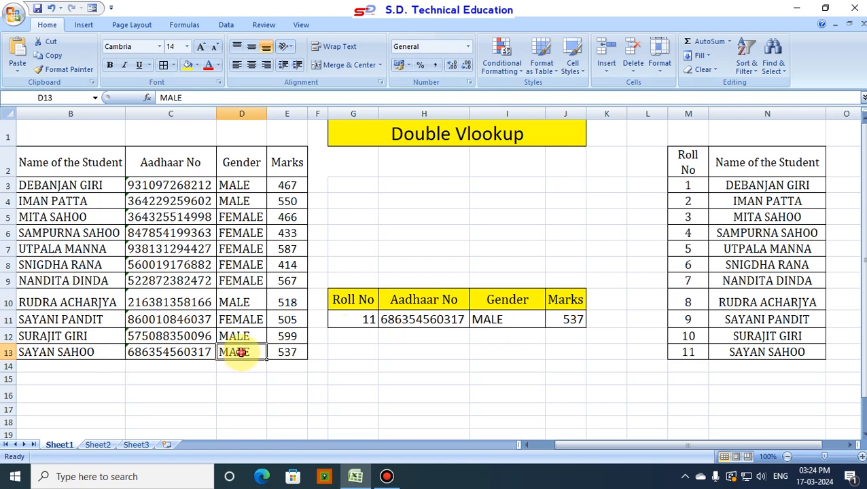
pyautogui.click(483, 321)
pyautogui.click(553, 325)
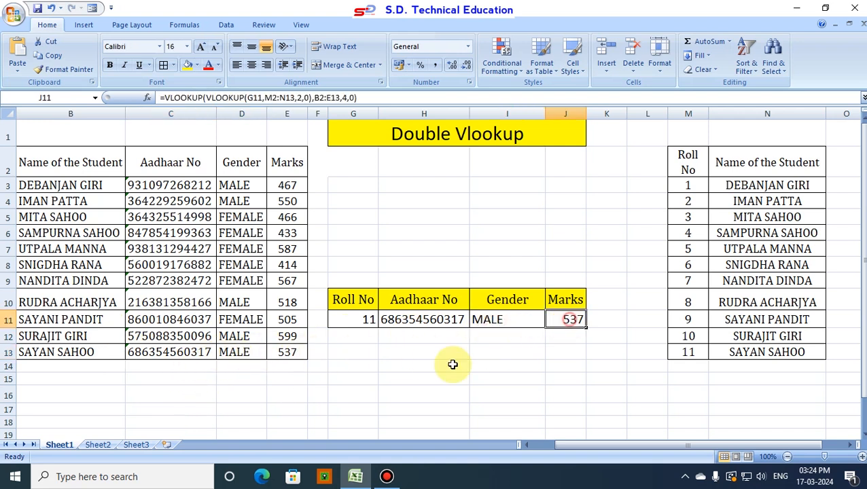
pyautogui.click(286, 352)
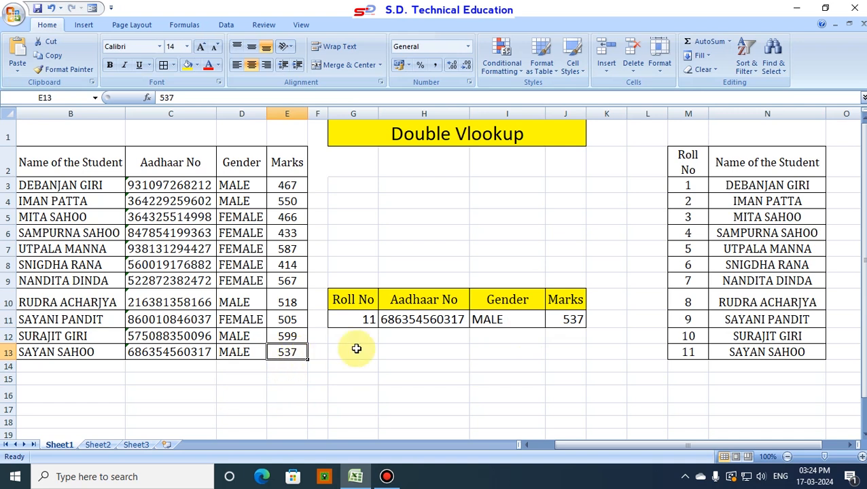